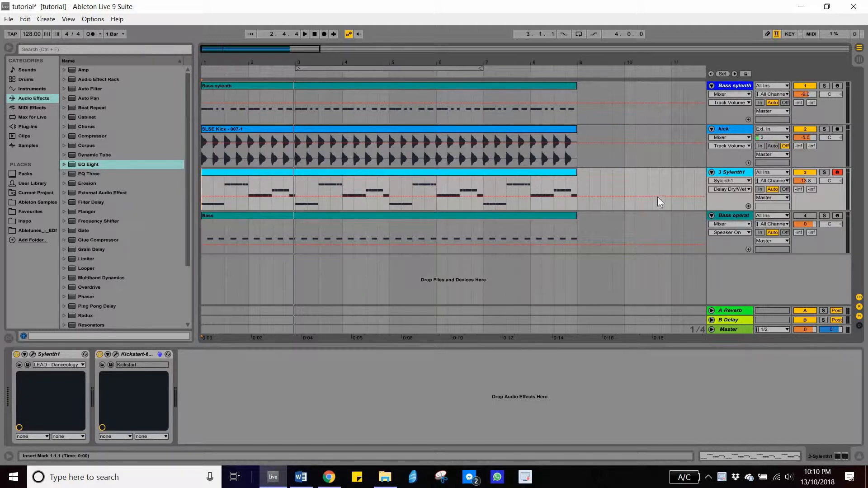
Solo the kick track and play it back to examine its frequency curve in EQ Eight and Spectrum.
left_click(735, 86)
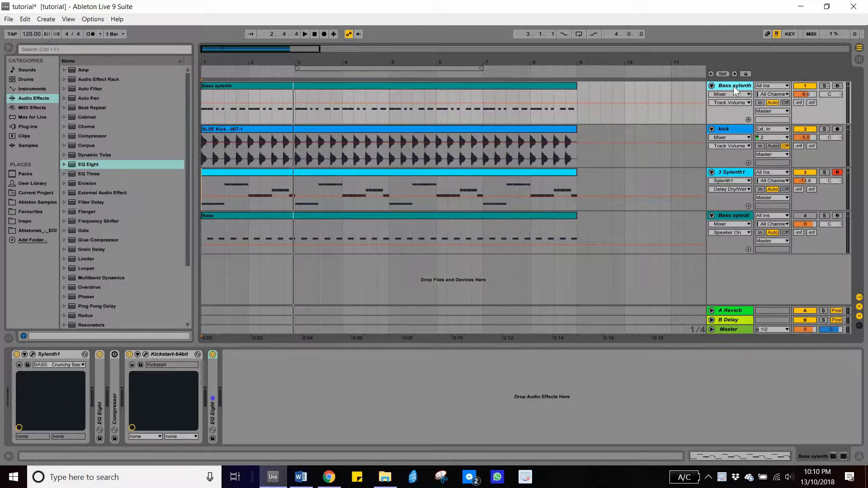
left_click(733, 128)
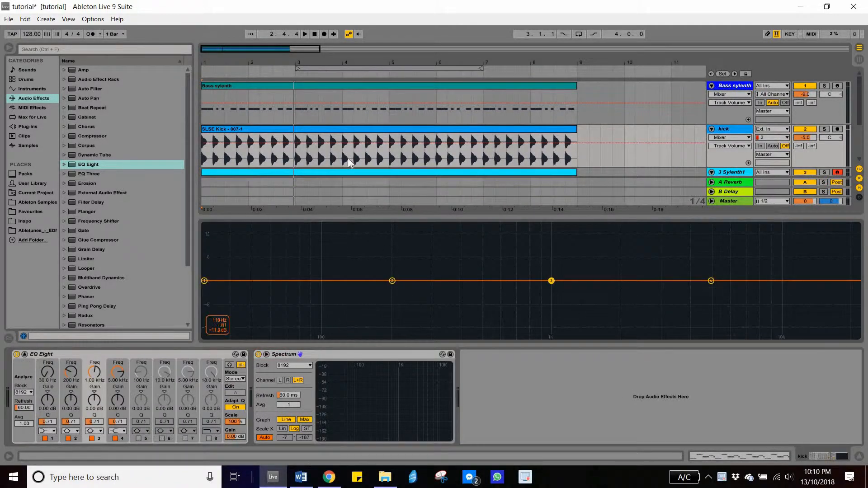
key("space")
left_click(824, 130)
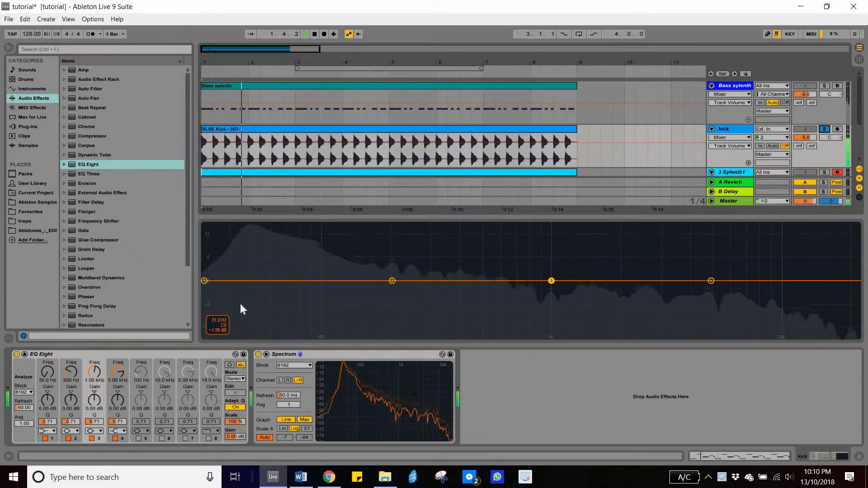
key("space")
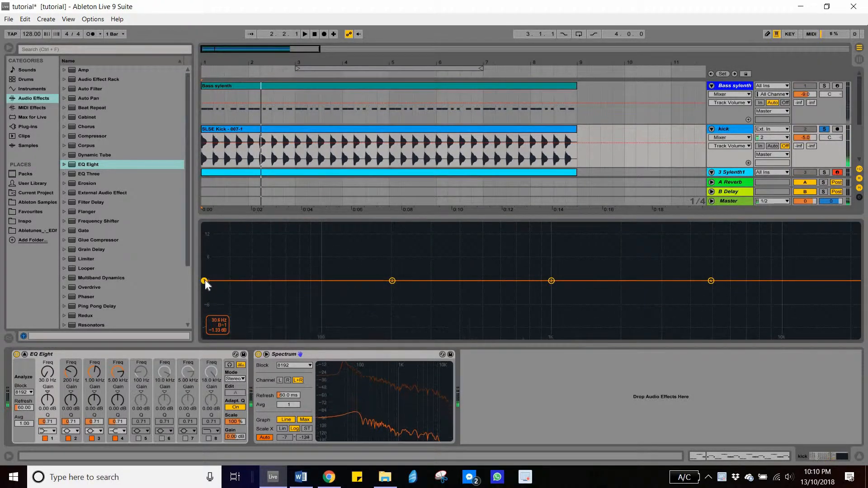
Move the kick EQ's band 1 to about 43.1 Hz and band 4 to about 9.75 kHz, both at about 0.13 dB gain.
left_click_drag(204, 280, 240, 281)
key("space")
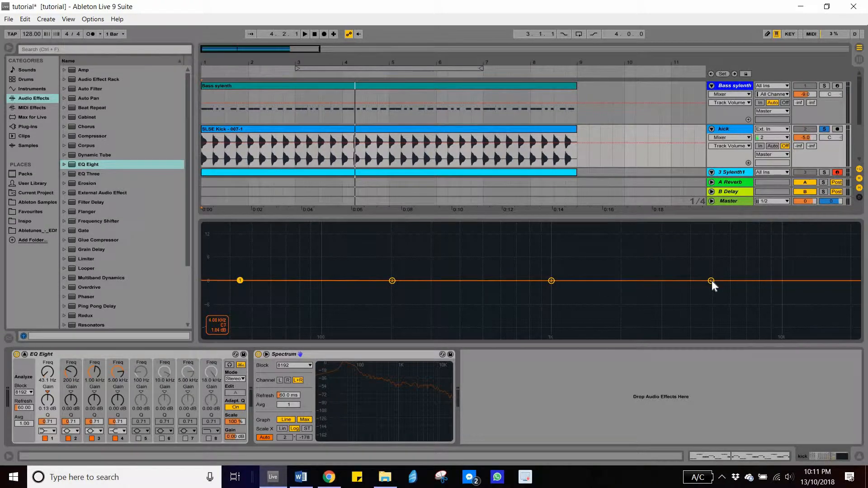
left_click_drag(711, 281, 776, 283)
key("space")
key("space")
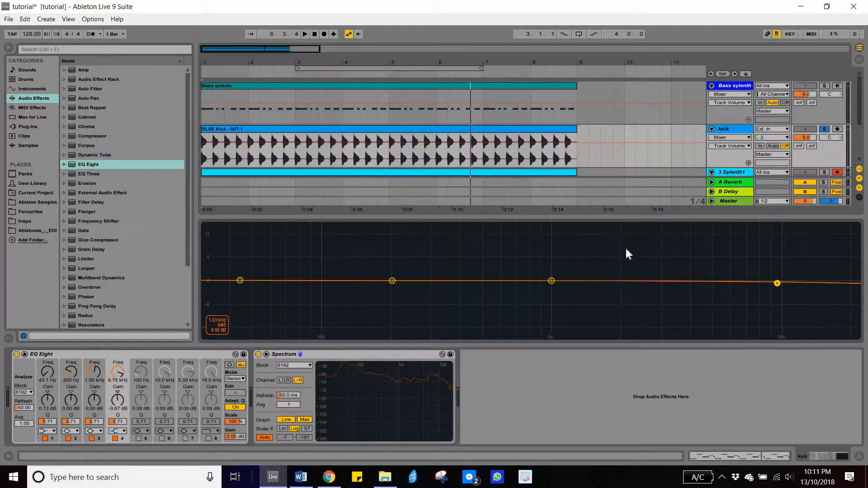
left_click_drag(776, 285, 776, 280)
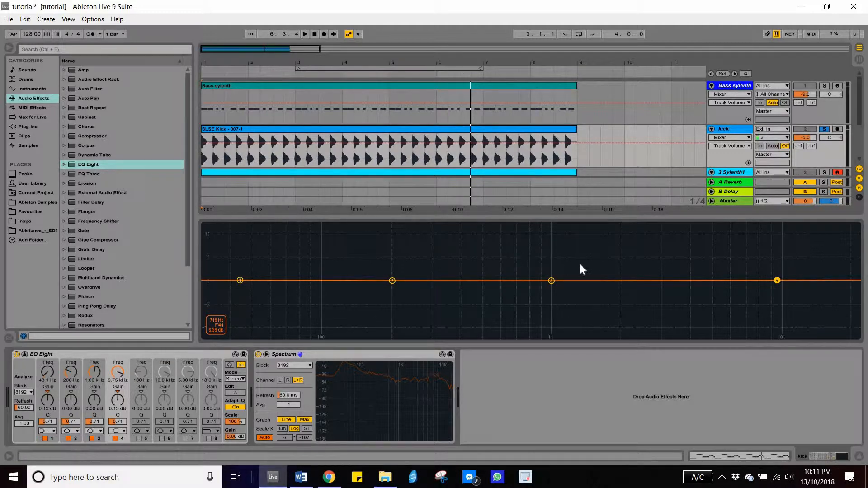
Unsolo the kick track and delete the EQ Eight from its device chain.
left_click(741, 130)
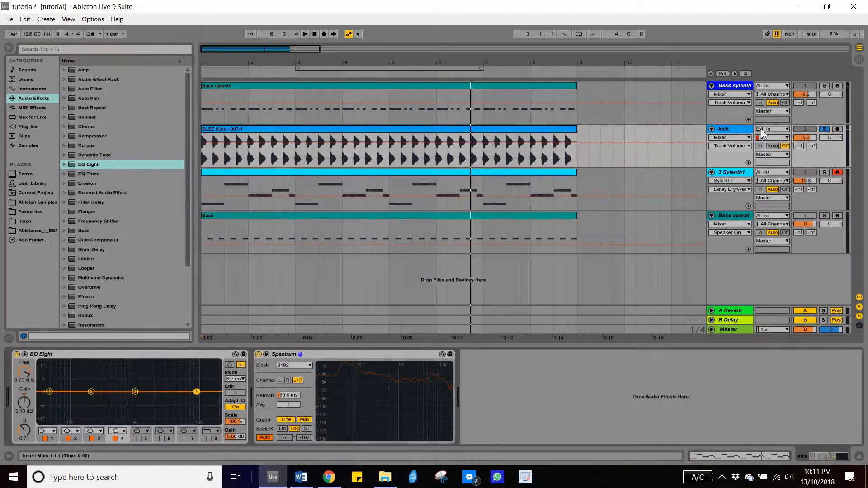
left_click(824, 129)
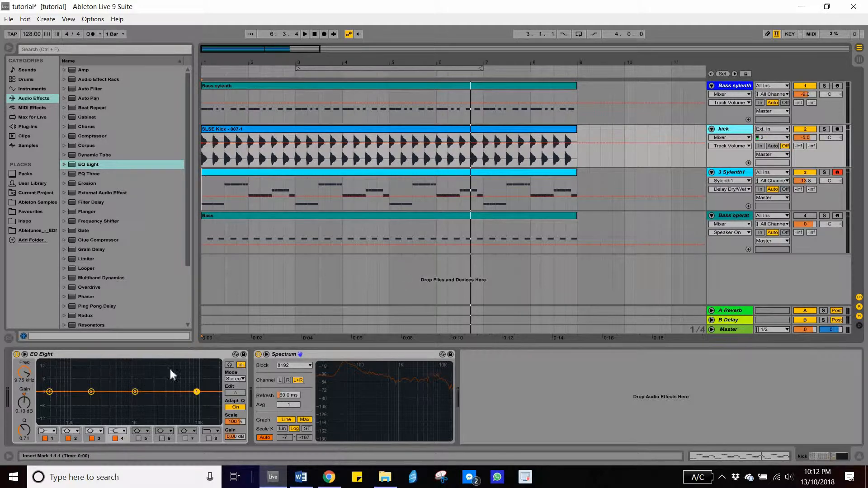
left_click(127, 354)
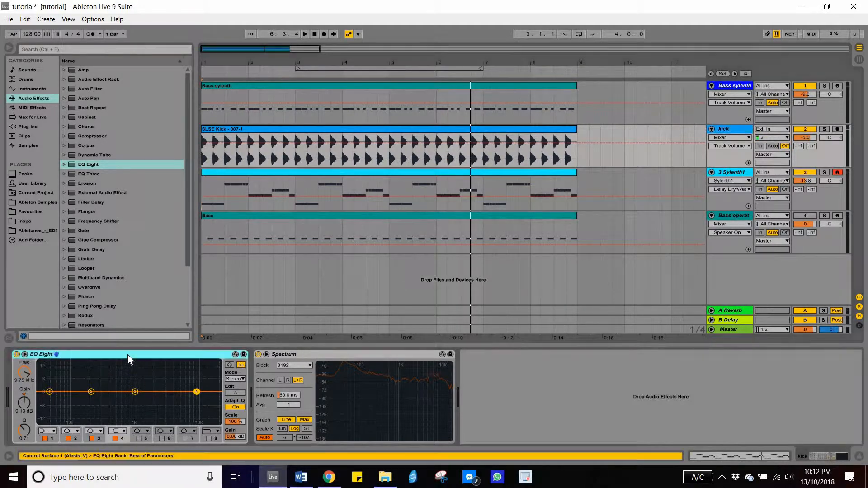
key("Delete")
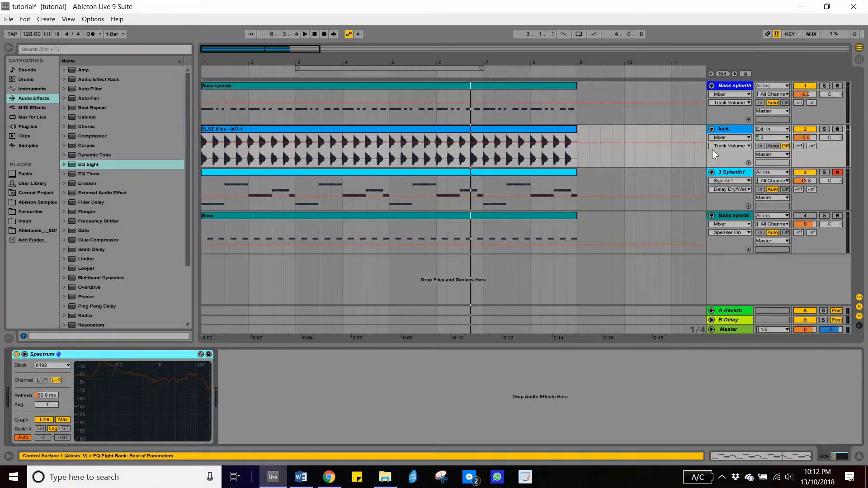
Play the arrangement with the kick soloed and examine the unprocessed kick's frequencies in Spectrum.
key("space")
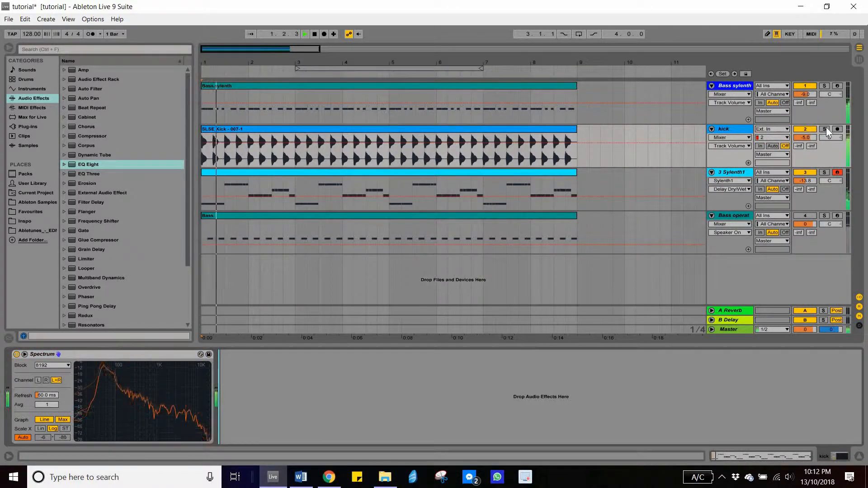
left_click(824, 128)
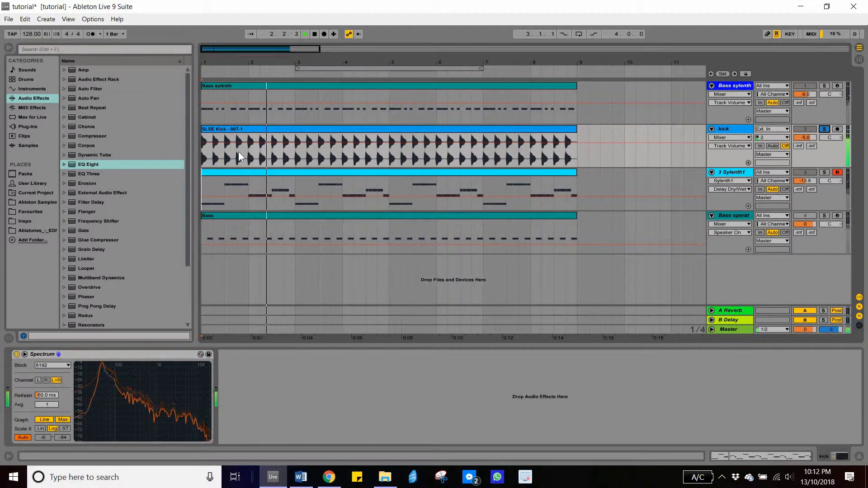
key("space")
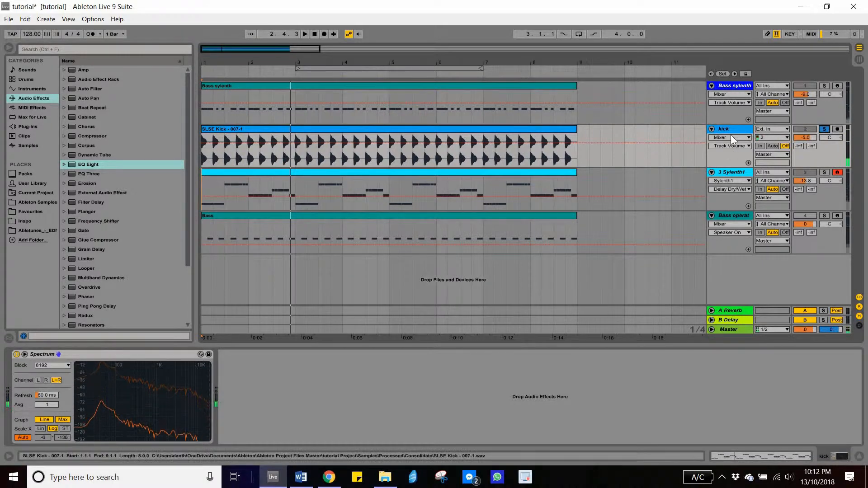
key("space")
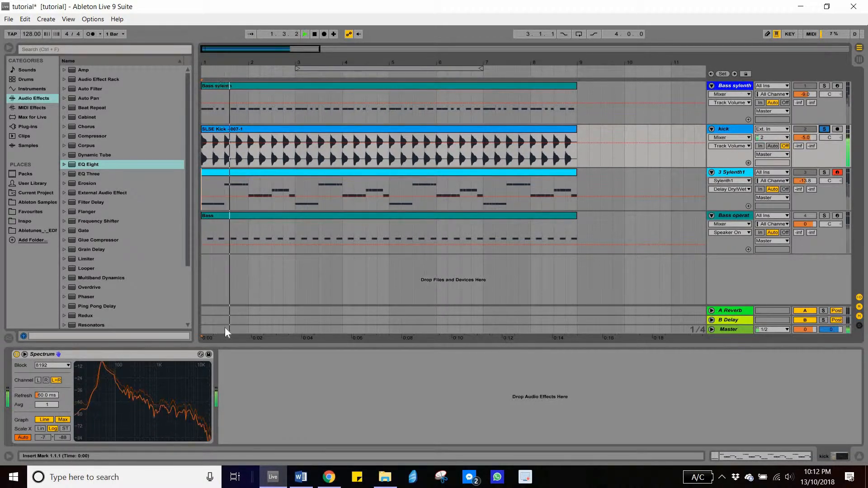
key("space")
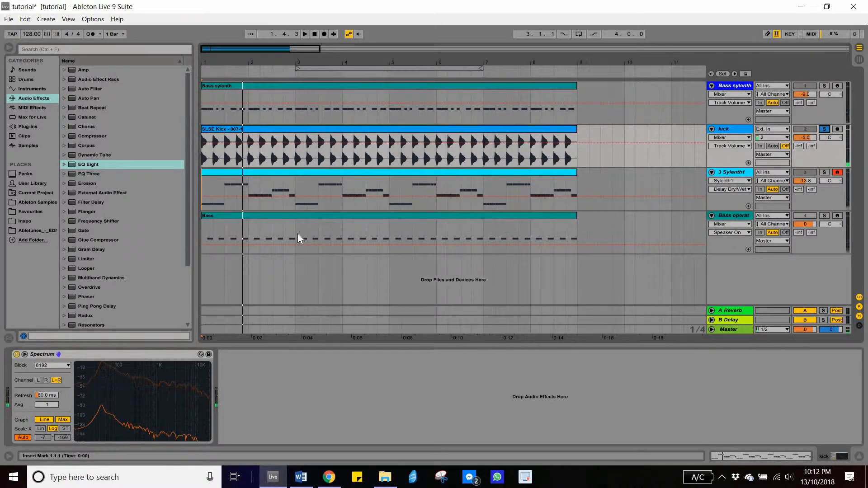
key("space")
key("space")
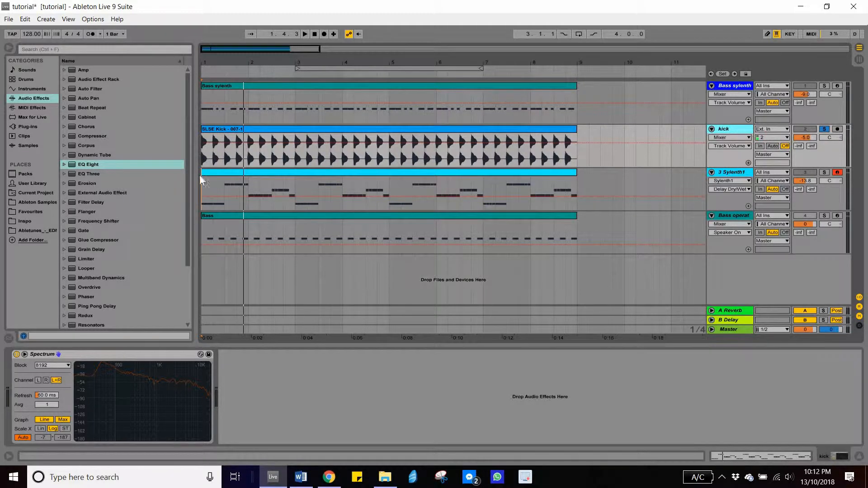
Add an EQ Eight after Spectrum on the kick, try boosting band 2, reset it to 0 dB, and set band 3 to about 1.09 kHz, -0.40 dB.
left_click(77, 164)
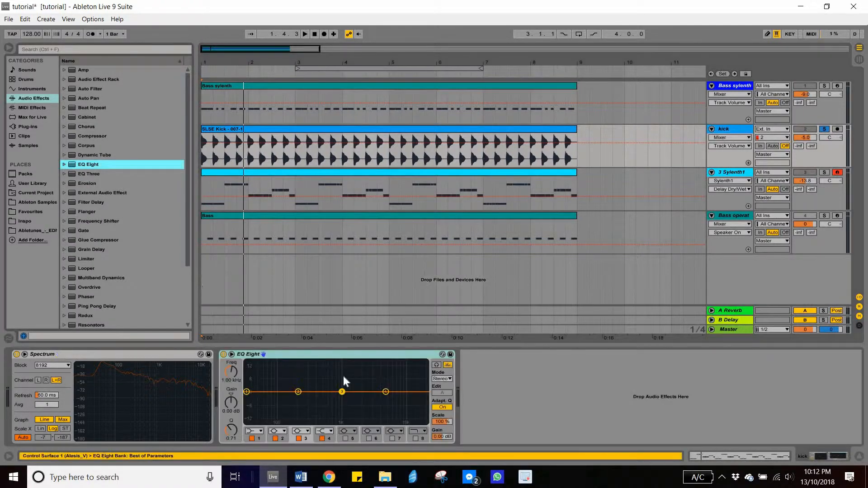
double_click(346, 396)
left_click(392, 281)
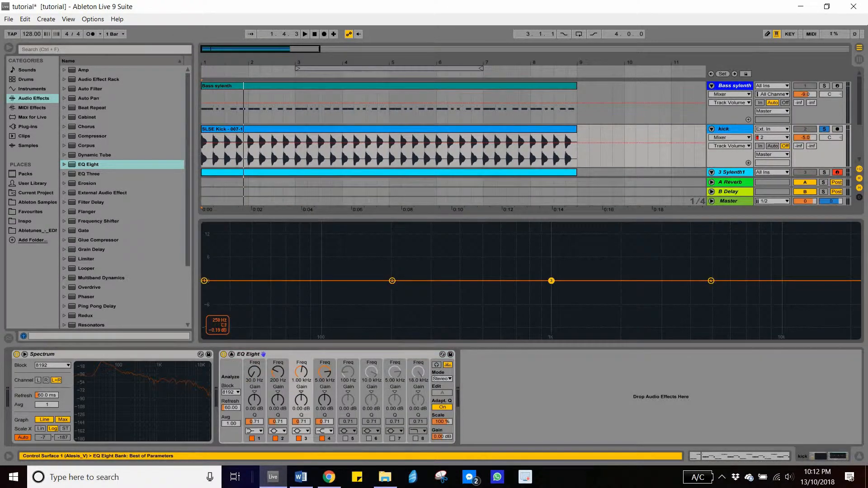
left_click_drag(392, 281, 392, 273)
mouse_move(552, 281)
left_mouse_down()
mouse_move(560, 291)
mouse_move(560, 282)
left_mouse_up()
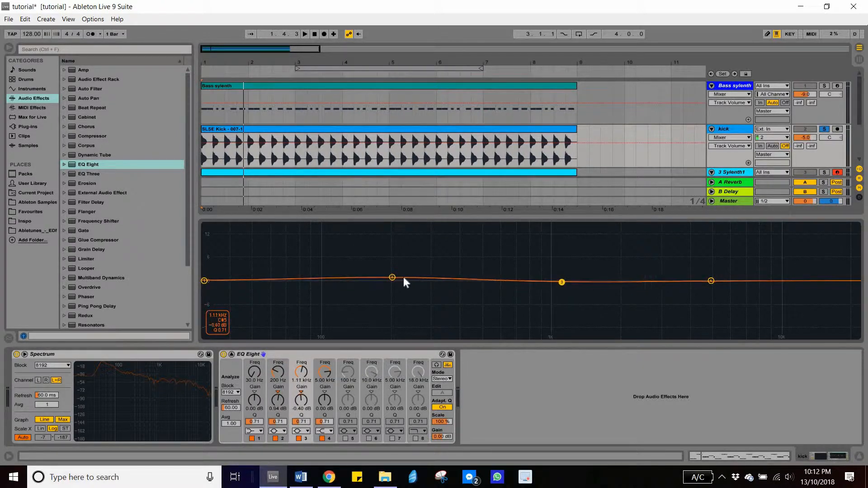
left_click_drag(392, 277, 392, 281)
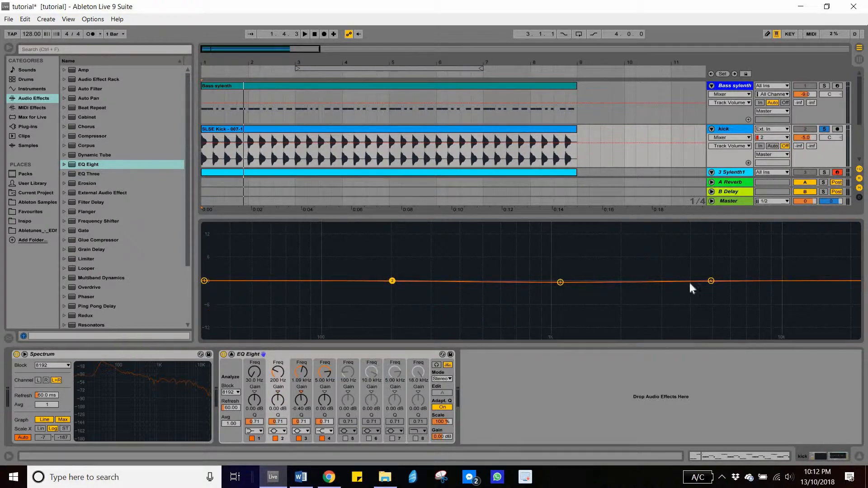
Collapse the enlarged EQ display and remove the newly added EQ Eight from the kick track.
left_click(859, 456)
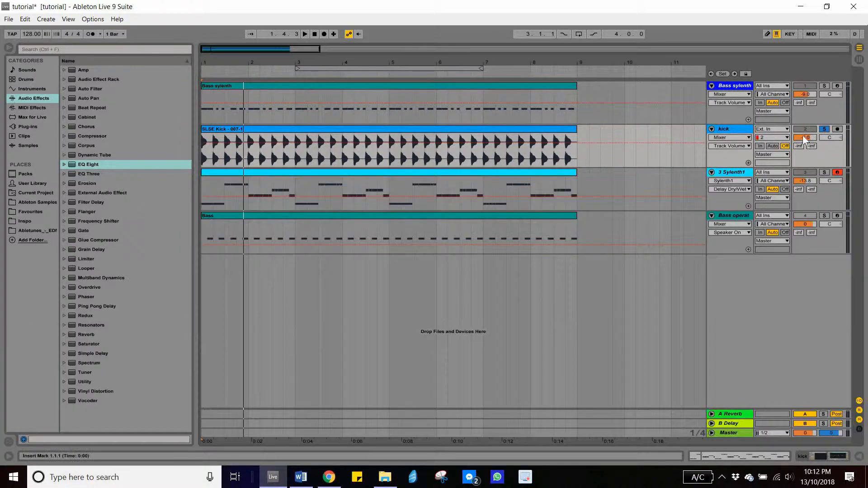
double_click(740, 128)
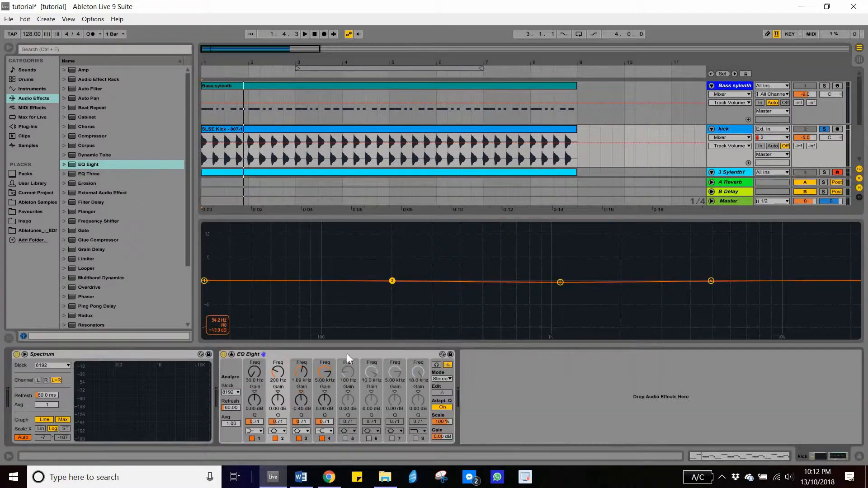
double_click(317, 354)
left_click(318, 352)
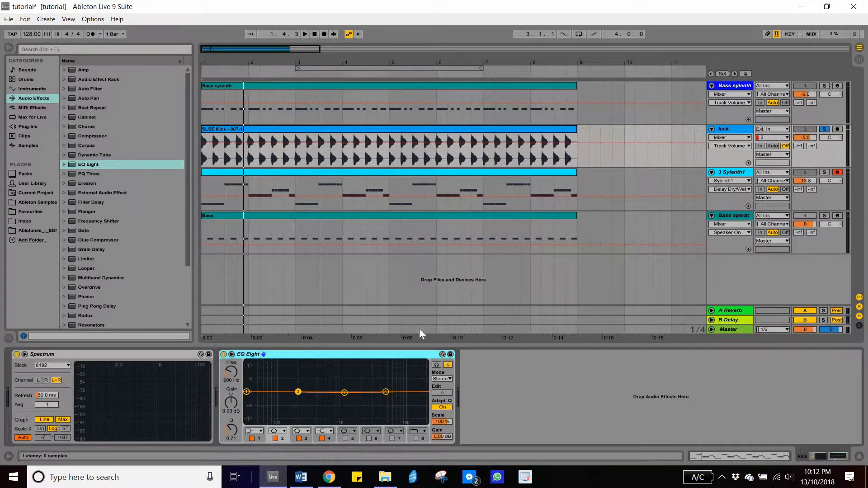
key("Delete")
left_click(732, 130)
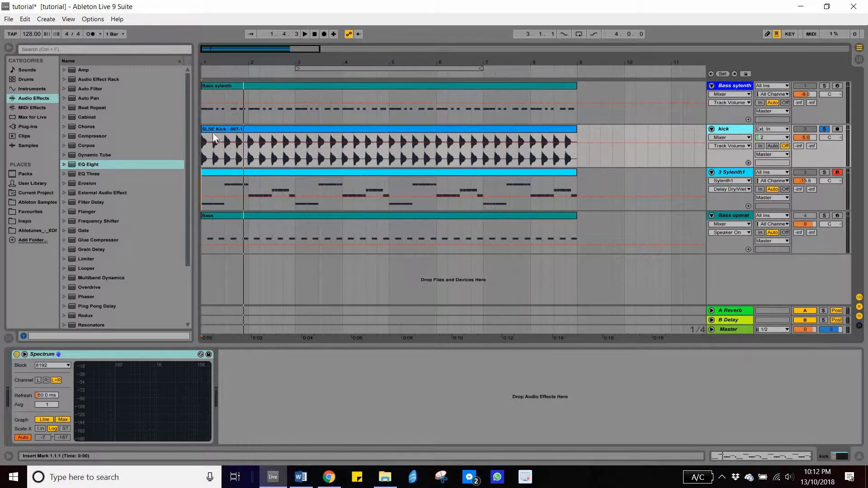
left_click_drag(316, 63, 316, 59)
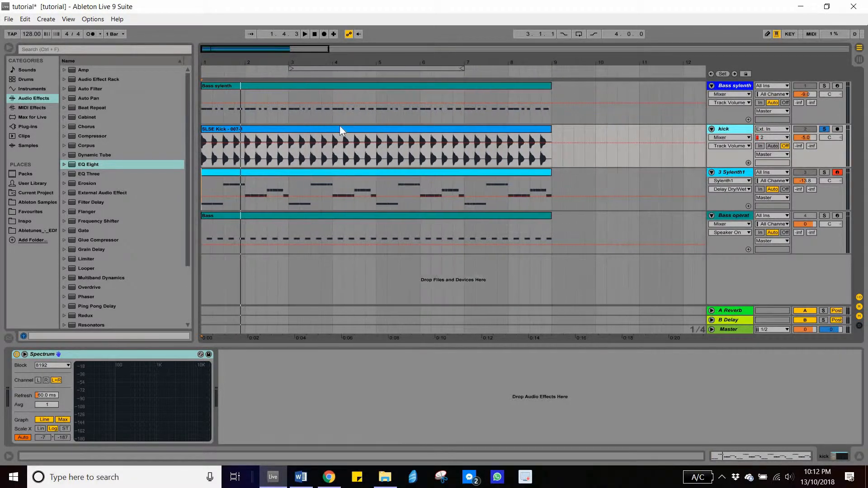
left_click_drag(550, 130, 565, 131)
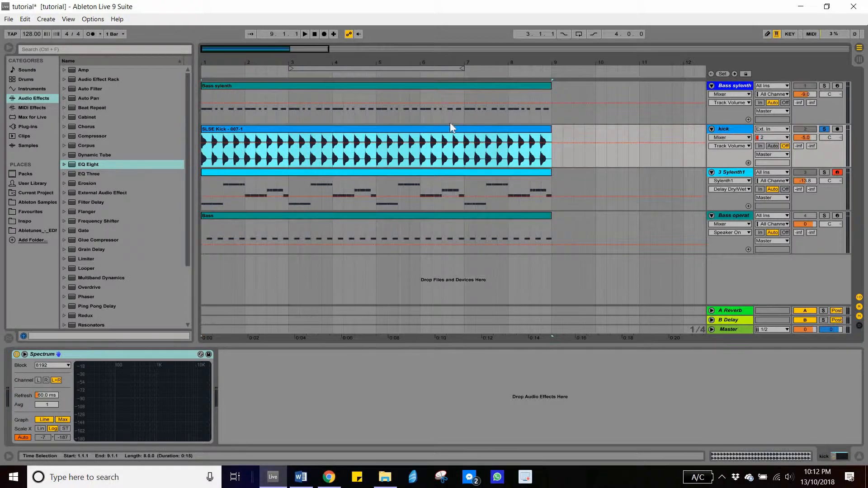
key("Right")
left_click(414, 130)
left_click(366, 86)
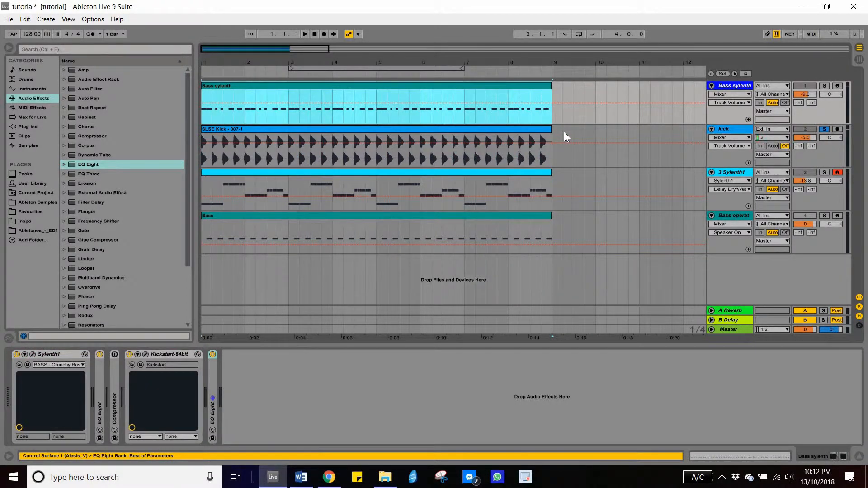
left_click(563, 133)
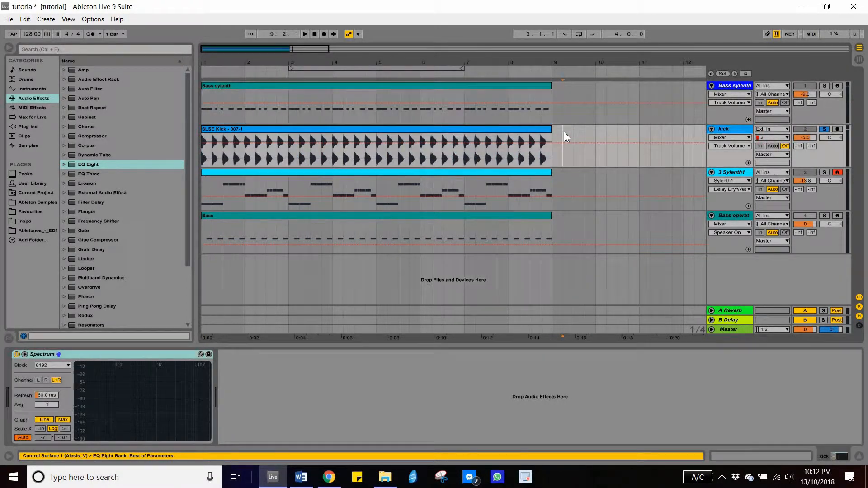
left_click(594, 137)
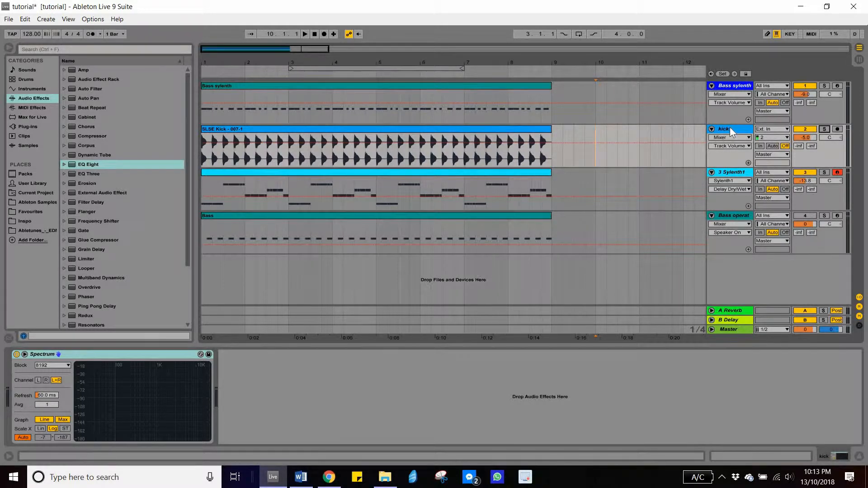
Solo the 3 Sylenth1 lead track and play its clip from the start.
left_click(735, 172)
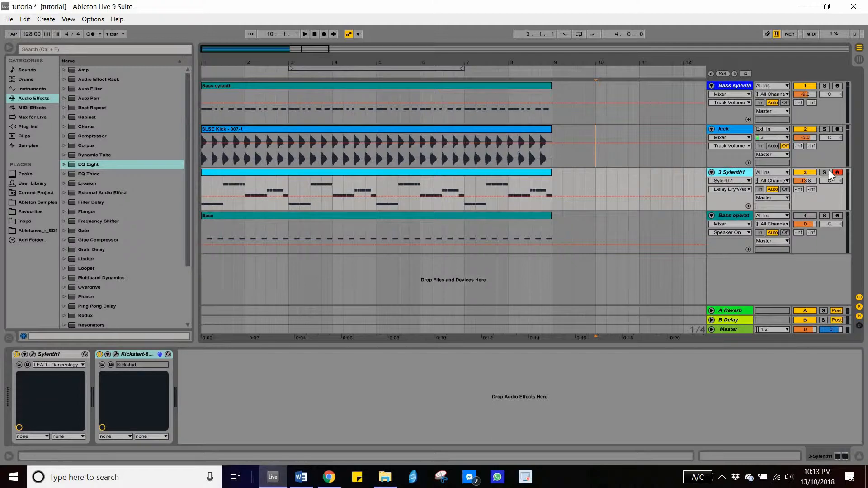
left_click(222, 177)
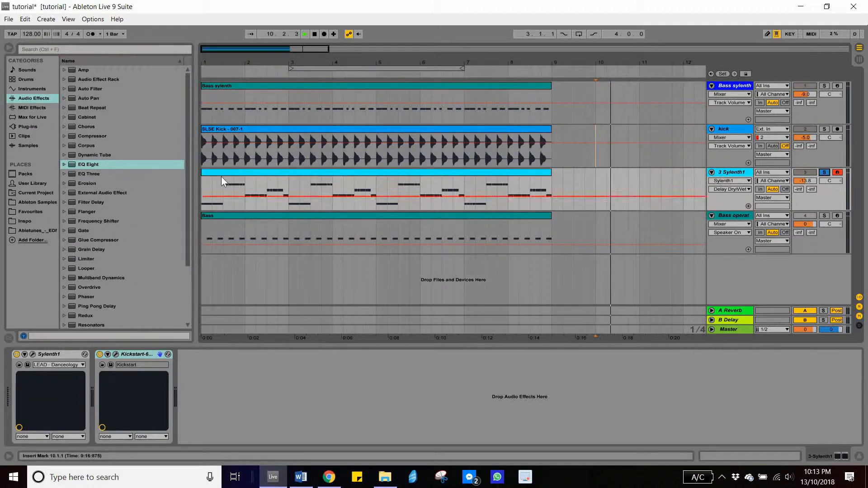
left_click(344, 174)
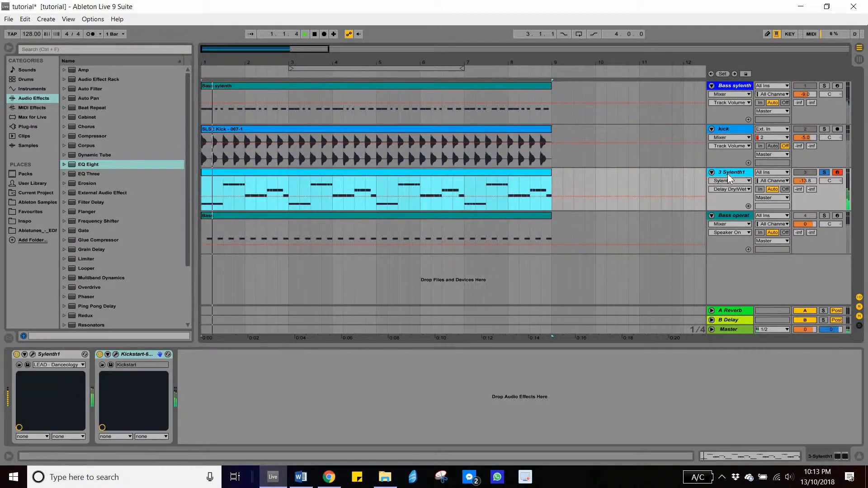
Add an Auto Filter after Kickstart on the 3 Sylenth1 track and set it to high-pass.
double_click(90, 89)
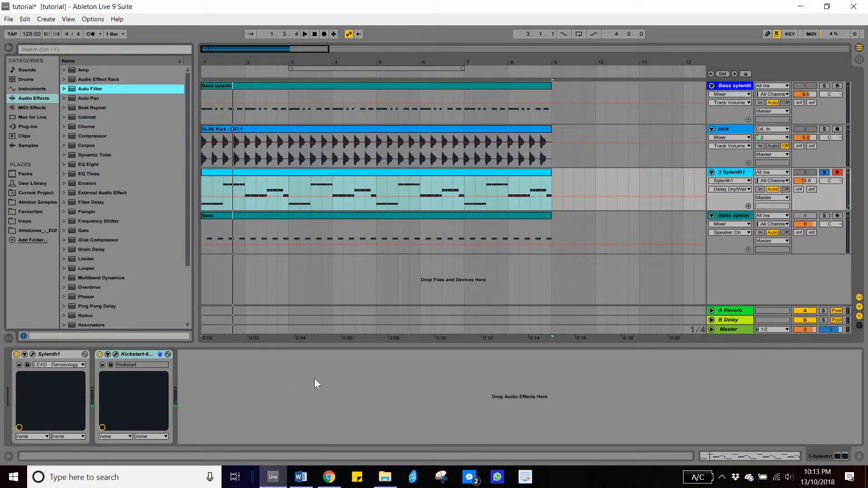
left_click(222, 419)
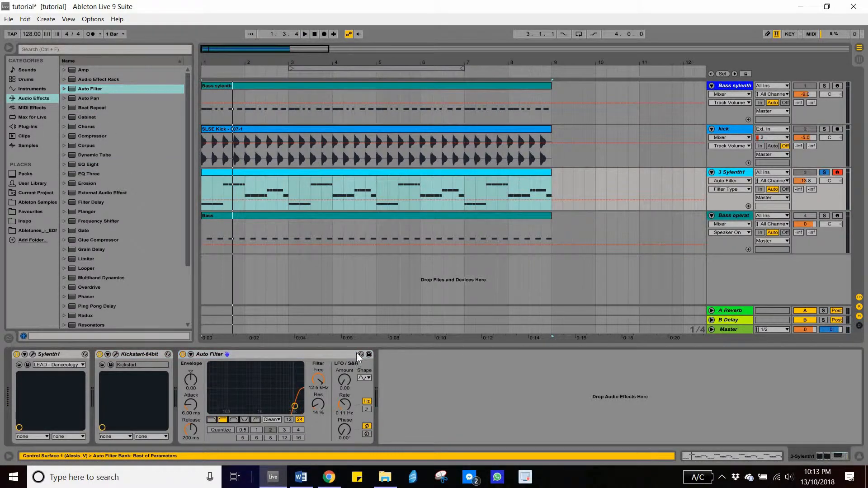
Try the Auto Filter on 3 Sylenth1 as a low-pass at about 264 Hz and play the lead.
key("space")
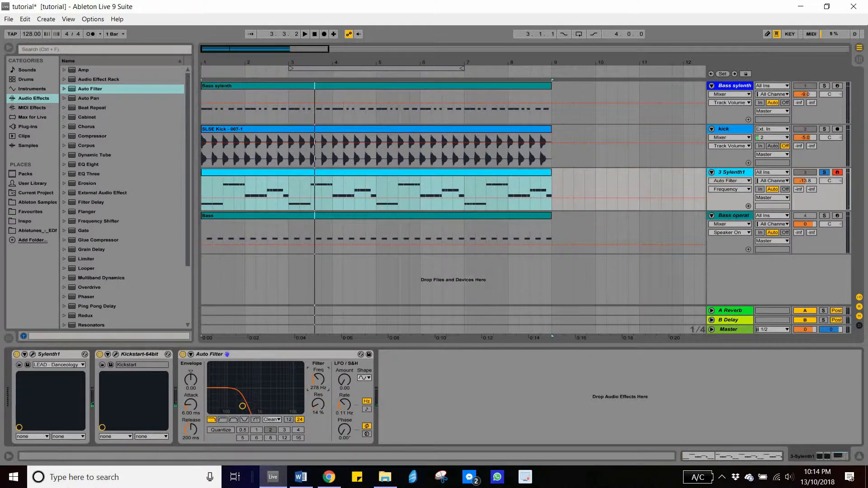
key("space")
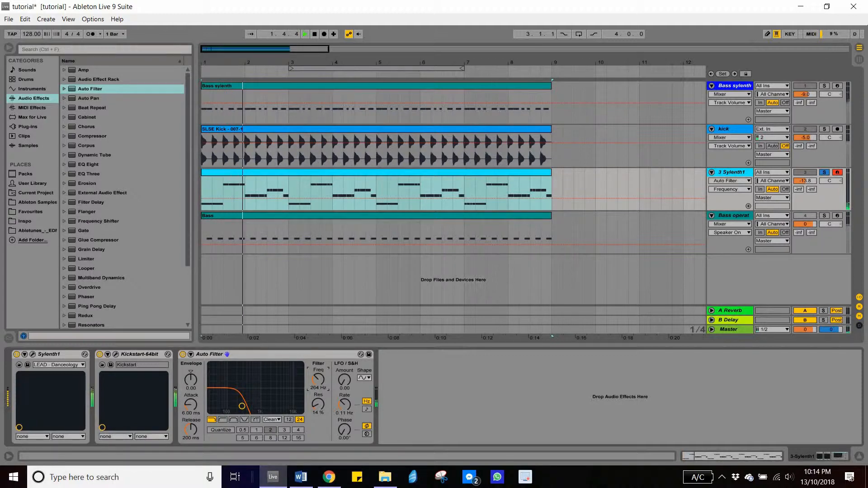
key("space")
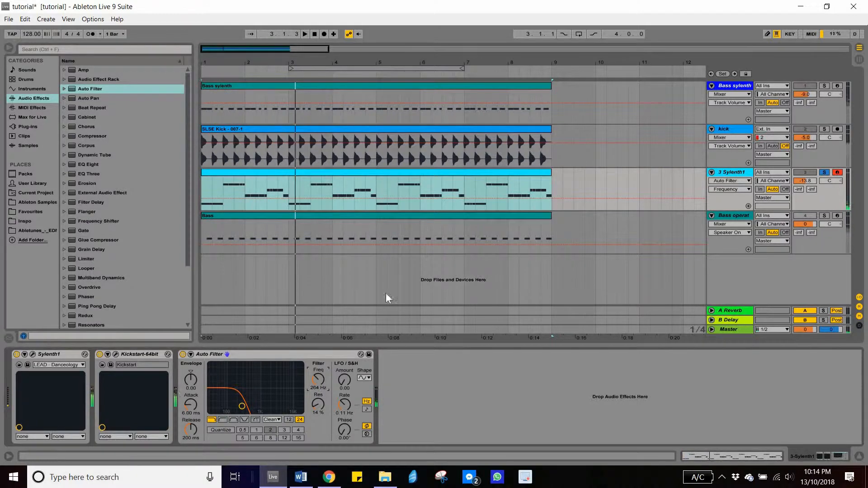
Solo and play Bass sylenth, and solo and play 3 Sylenth1 to compare the two sounds.
left_click(823, 86)
key("space")
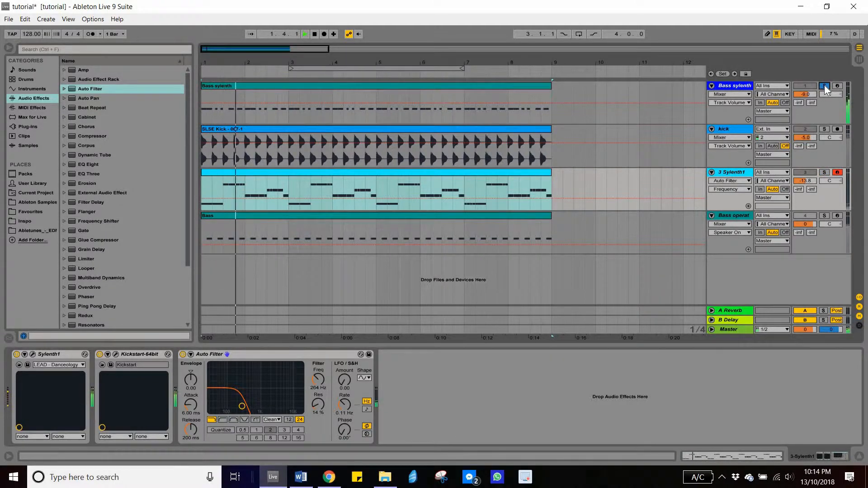
key("space")
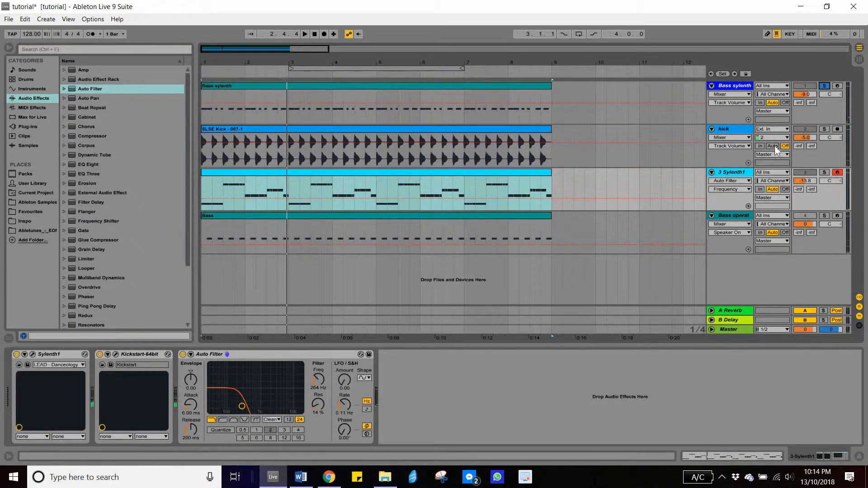
left_click(822, 173)
key("space")
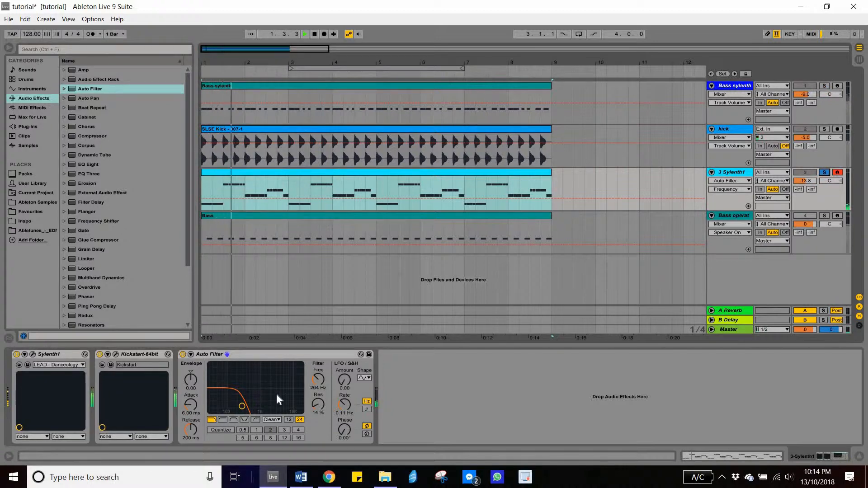
key("space")
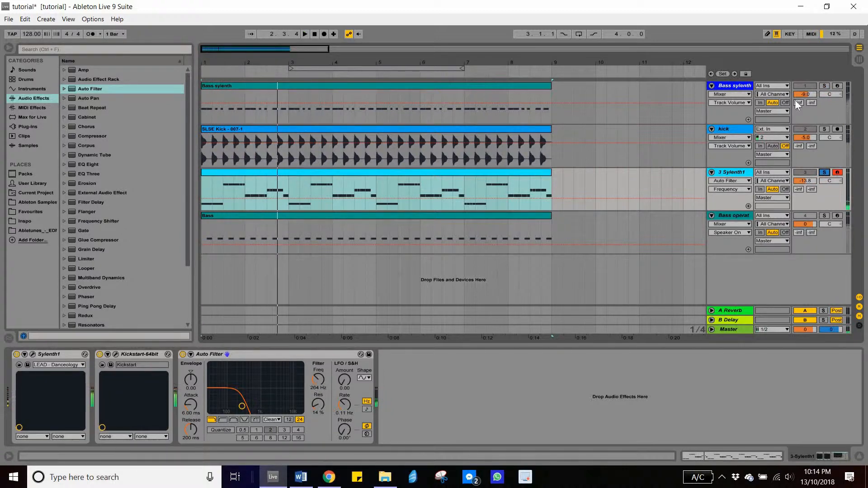
Solo Bass sylenth and examine its spectrum in the expanded last EQ Eight during playback, and solo 3 Sylenth1 again.
left_click(747, 85)
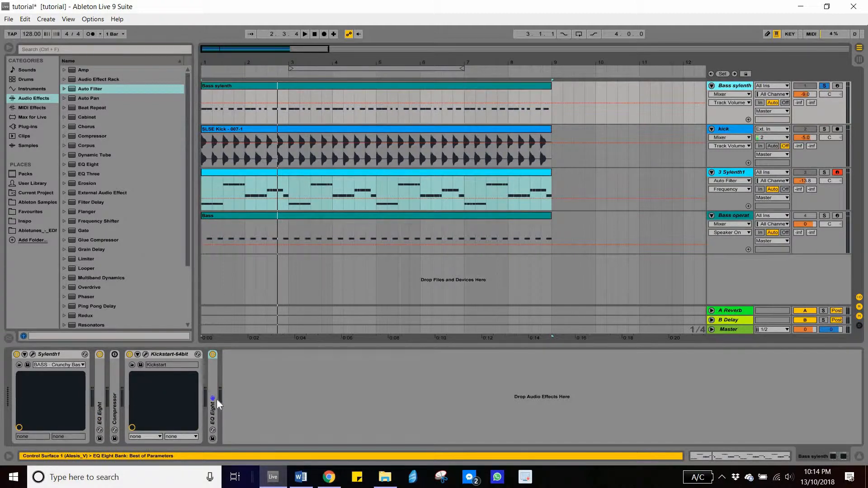
key("space")
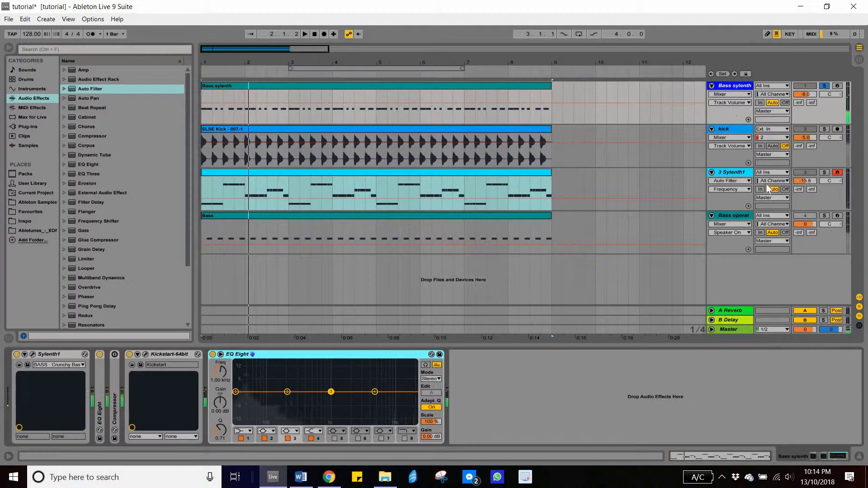
left_click(825, 172)
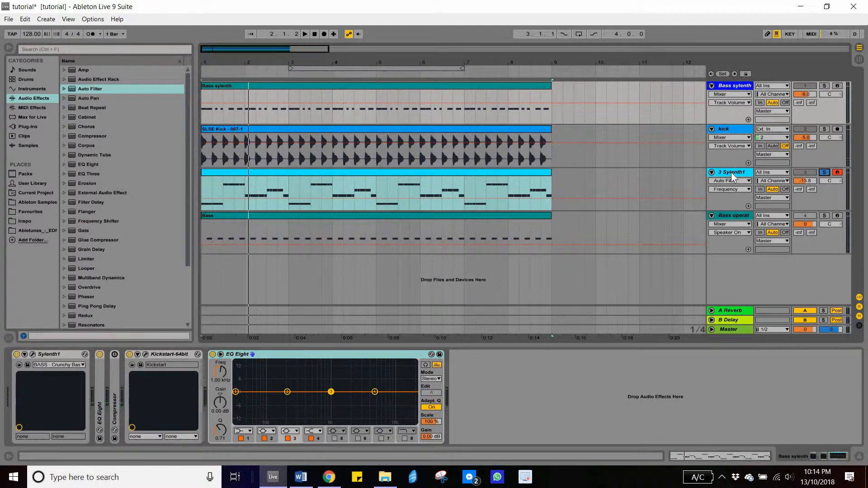
Rename the 3 Sylenth1 track and its clip to melody.
left_click(731, 172)
type("melody")
key("Return")
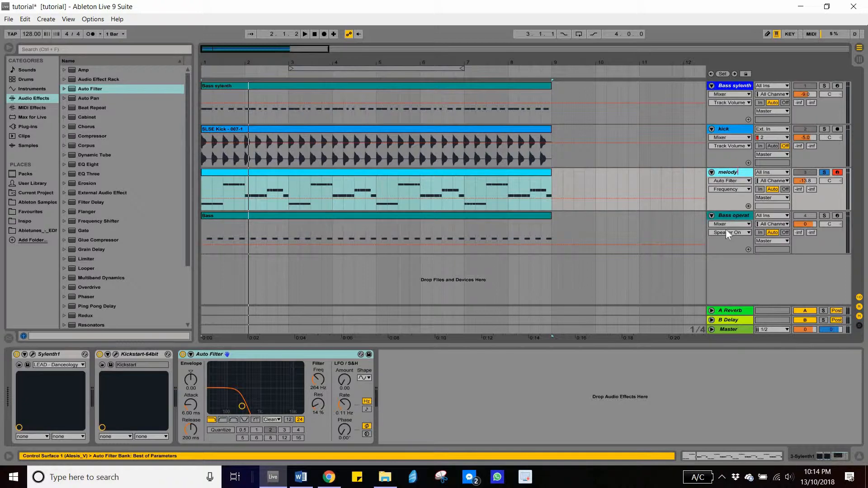
left_click(408, 174)
key("ctrl+r")
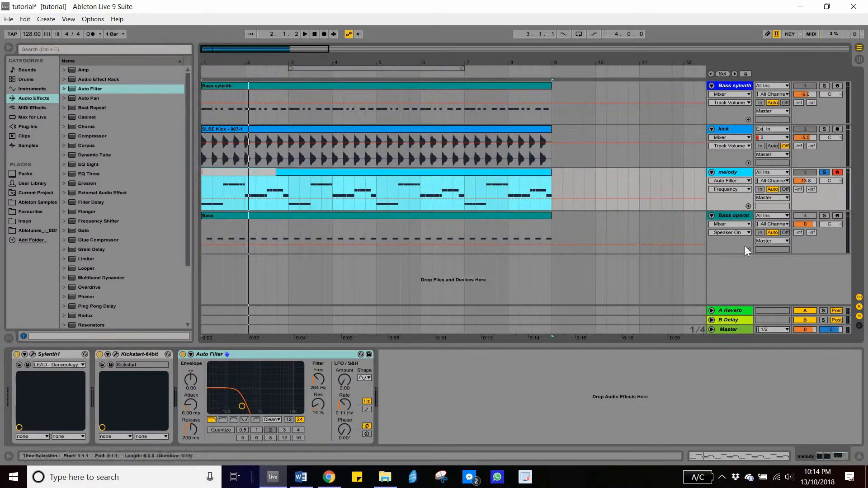
left_click(641, 187)
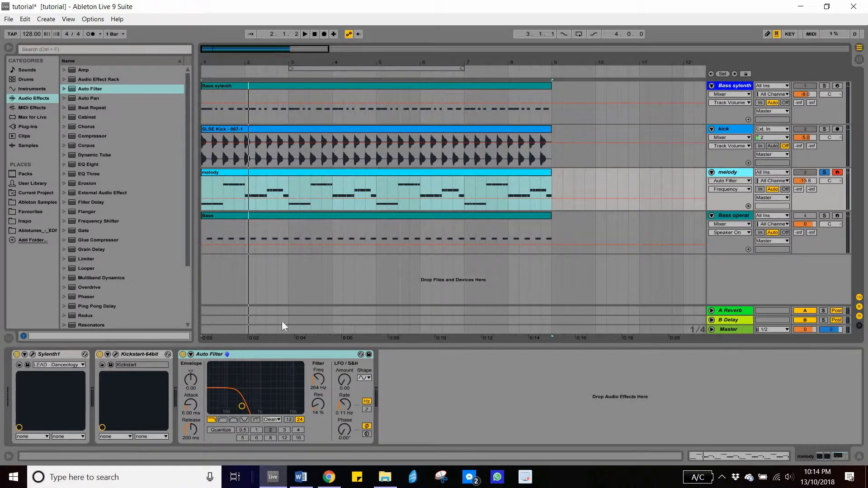
Switch the melody's Auto Filter to high-pass during playback and move the melody track above the kick track.
key("space")
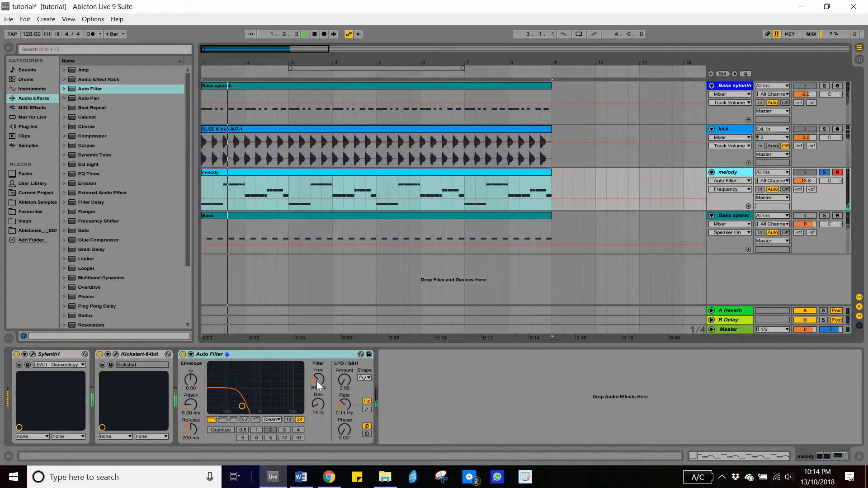
left_click(222, 419)
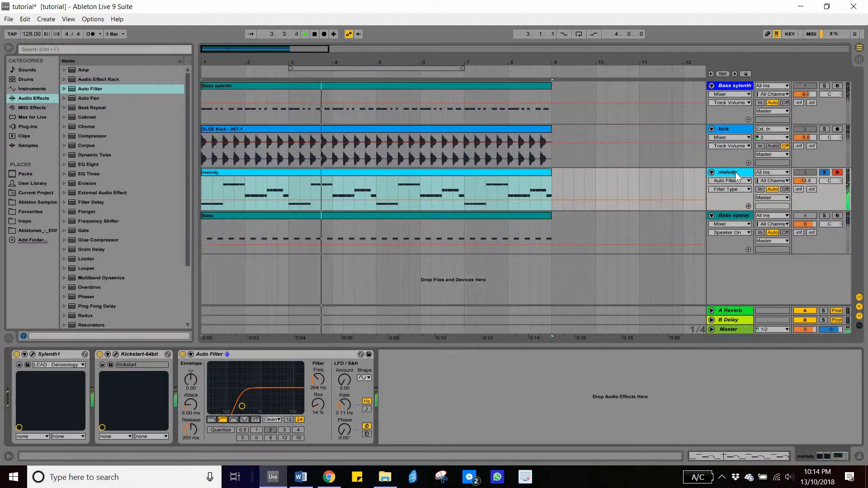
left_click_drag(736, 174, 813, 97)
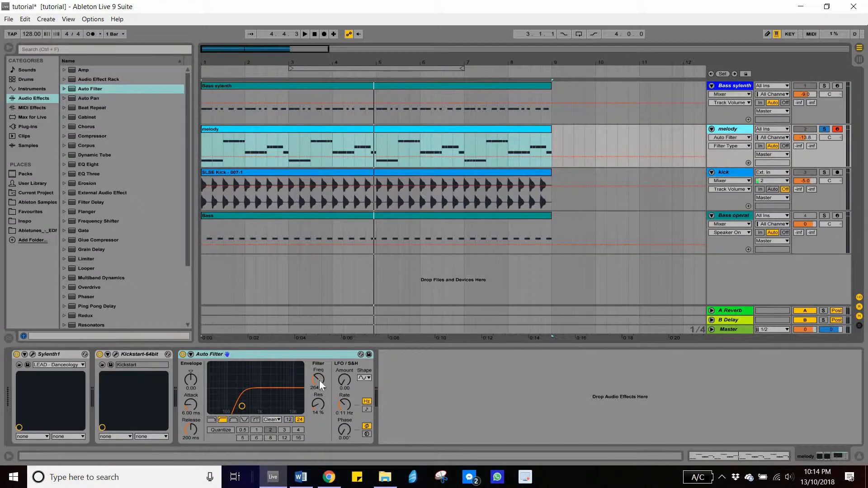
Play the melody with Bass sylenth soloed alongside it and adjust the Auto Filter's high-pass cutoff to about 223 Hz.
left_click_drag(318, 379, 318, 368)
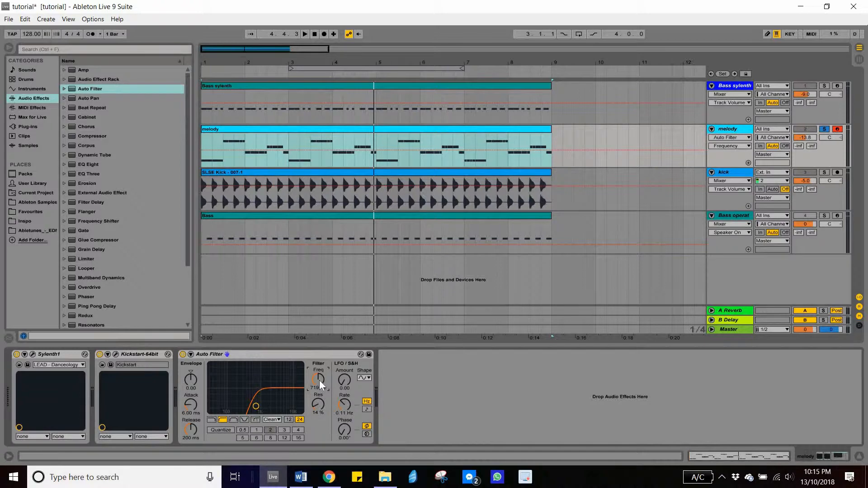
key("space")
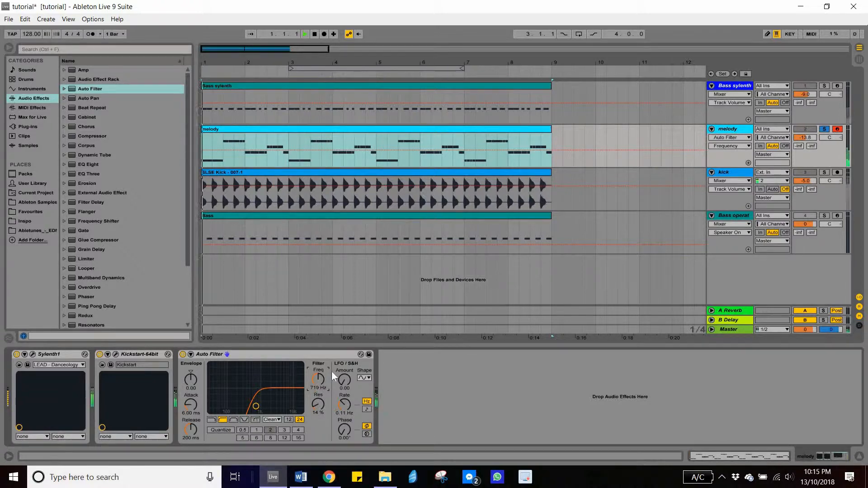
left_click(822, 86)
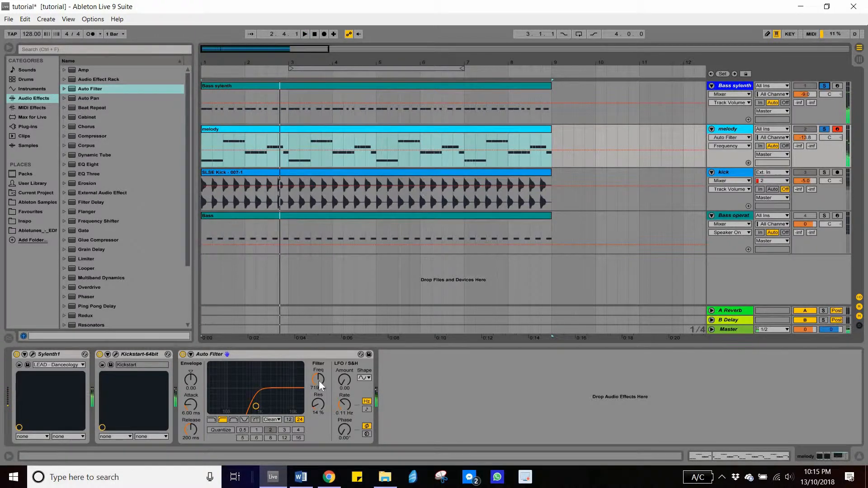
mouse_move(319, 381)
left_mouse_down()
mouse_move(319, 402)
mouse_move(319, 379)
left_mouse_up()
key("space")
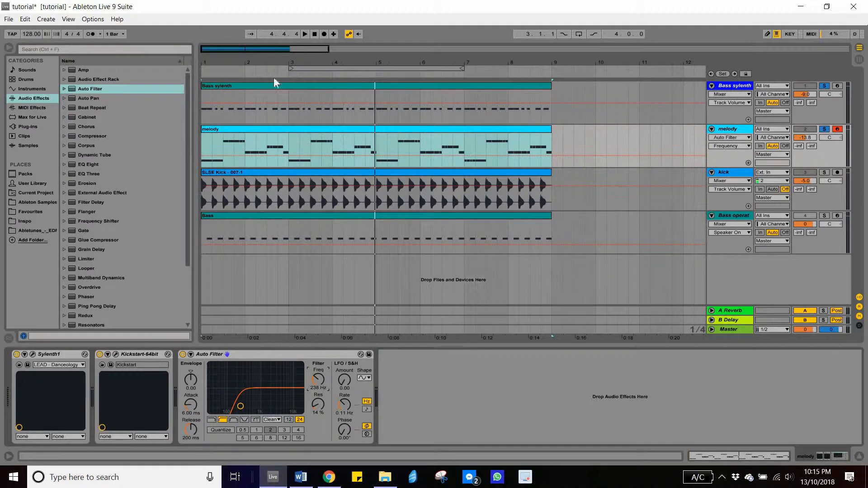
key("space")
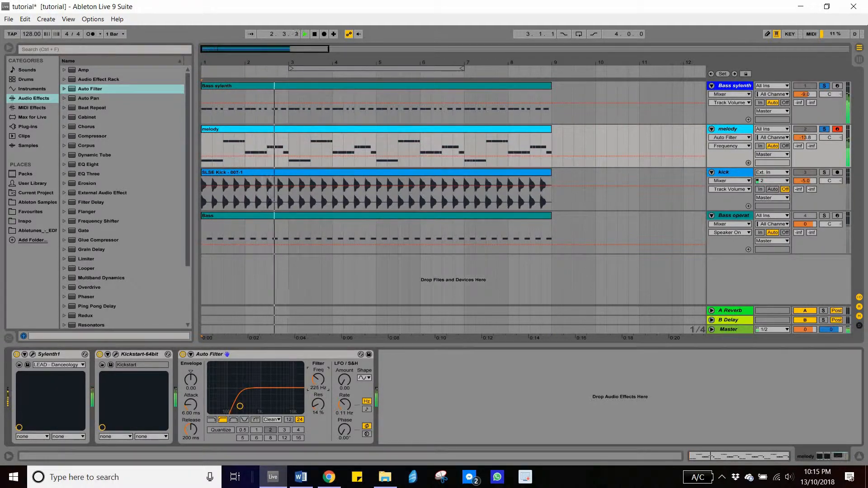
key("space")
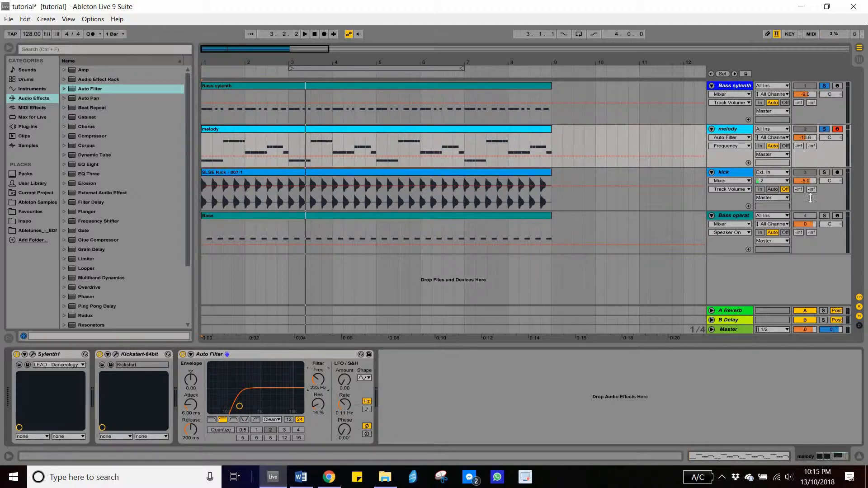
Solo the kick along with the bass and melody, and remove Spectrum from the kick track.
left_click(734, 173)
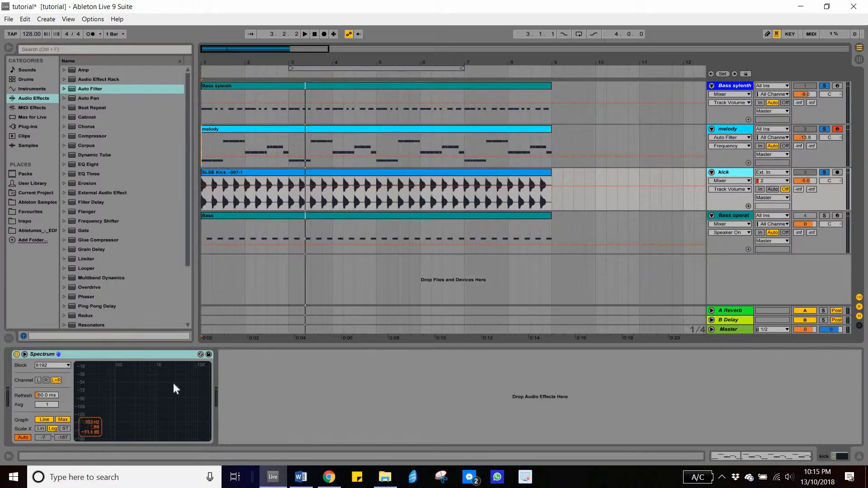
left_click(164, 356)
key("Delete")
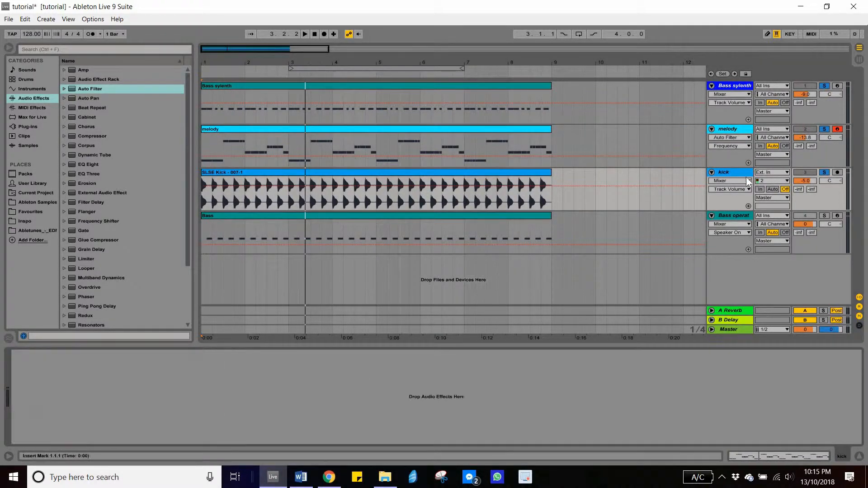
Play bass, melody and kick together and examine the Bass sylenth spectrum in its EQ Eight.
key("space")
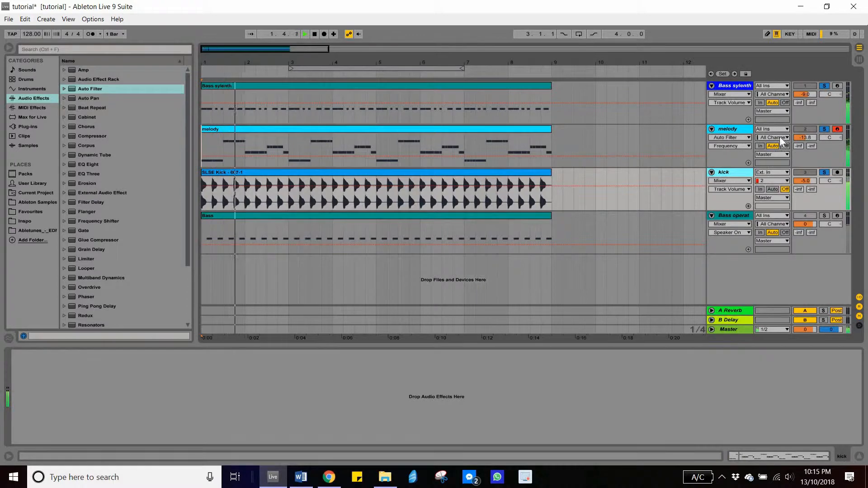
left_click(737, 85)
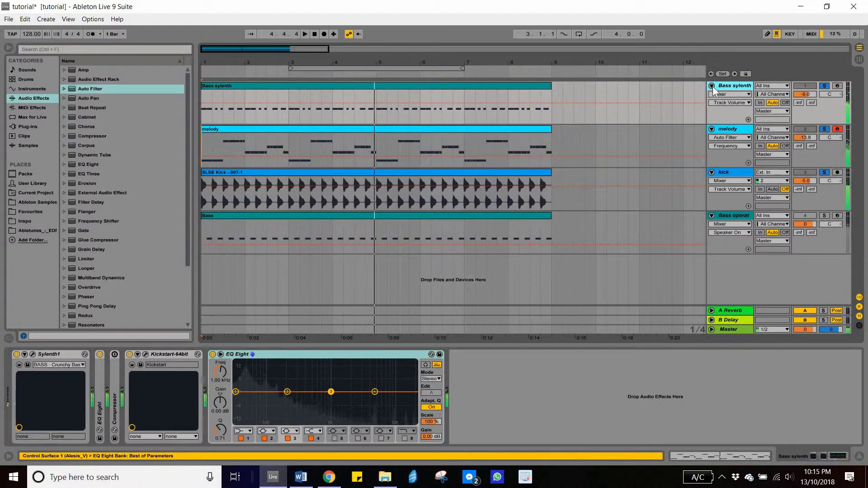
key("space")
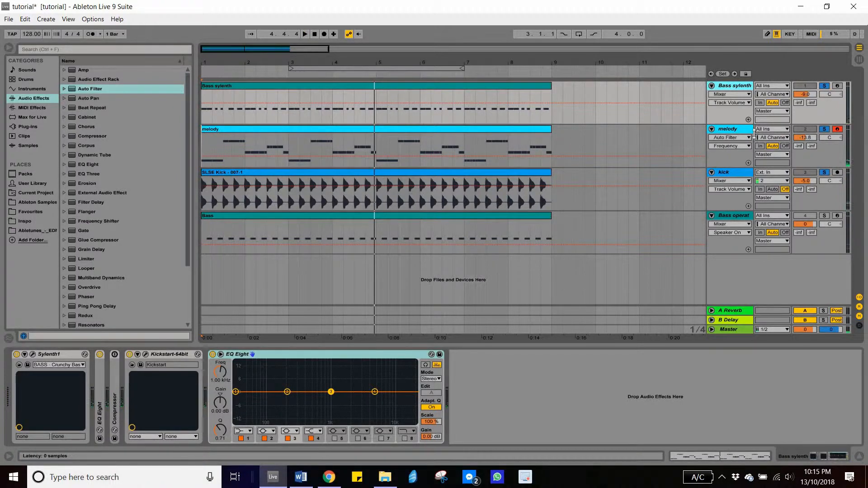
Unsolo all tracks and add an EQ Eight after the Auto Filter on the melody track.
left_click(349, 356)
left_click(827, 128)
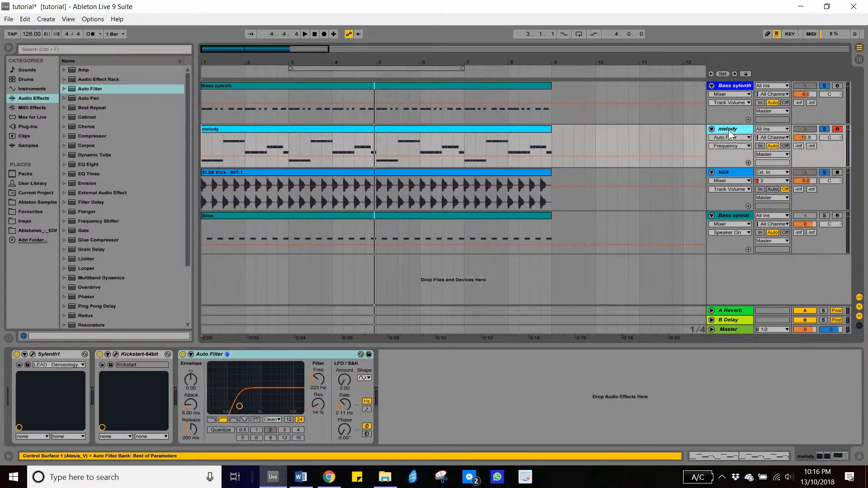
key("space")
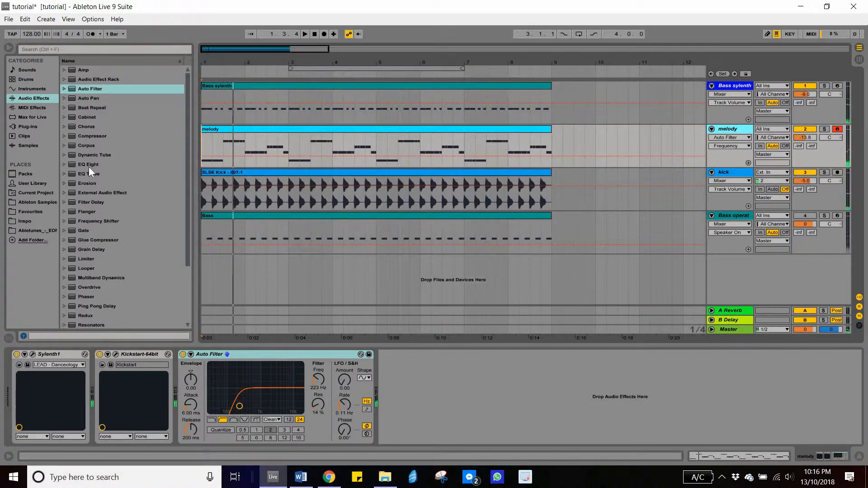
left_click_drag(89, 166, 489, 383)
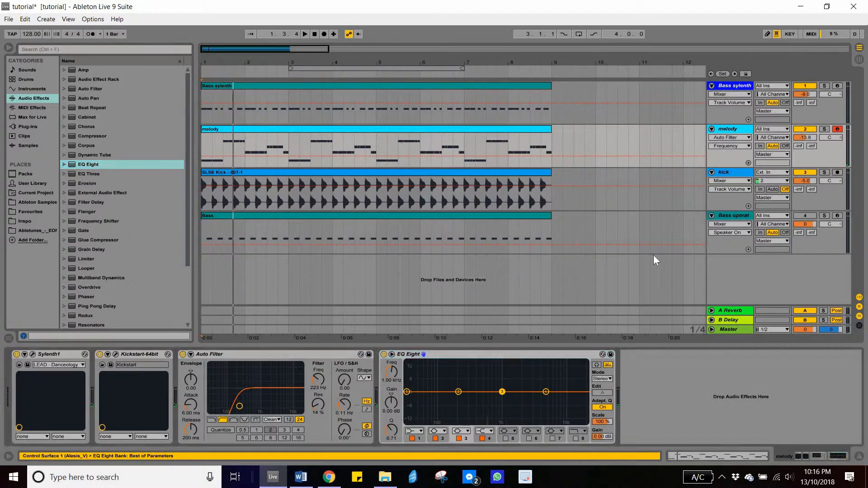
Examine the EQ Eight spectra of the melody and Bass sylenth tracks during playback, soloing the bass and the melody in turn.
key("space")
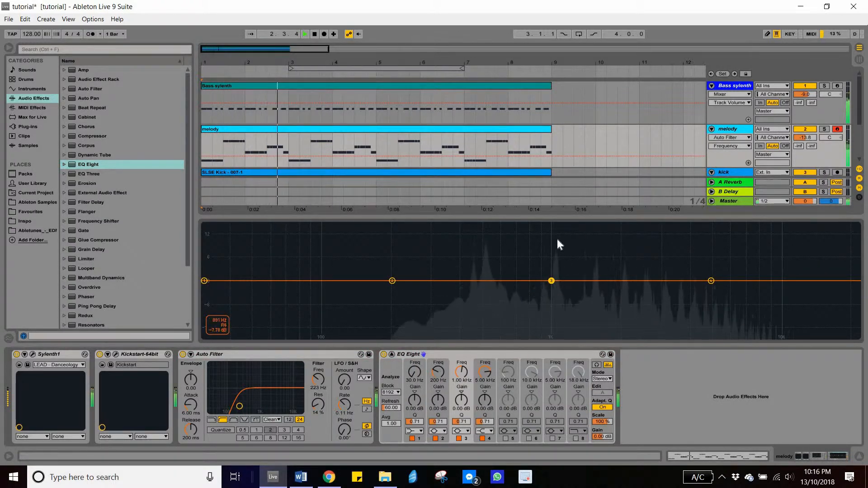
key("space")
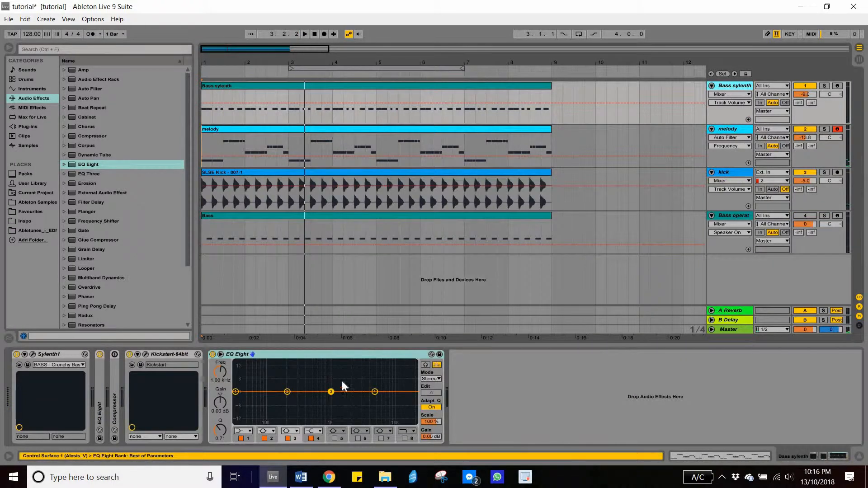
key("space")
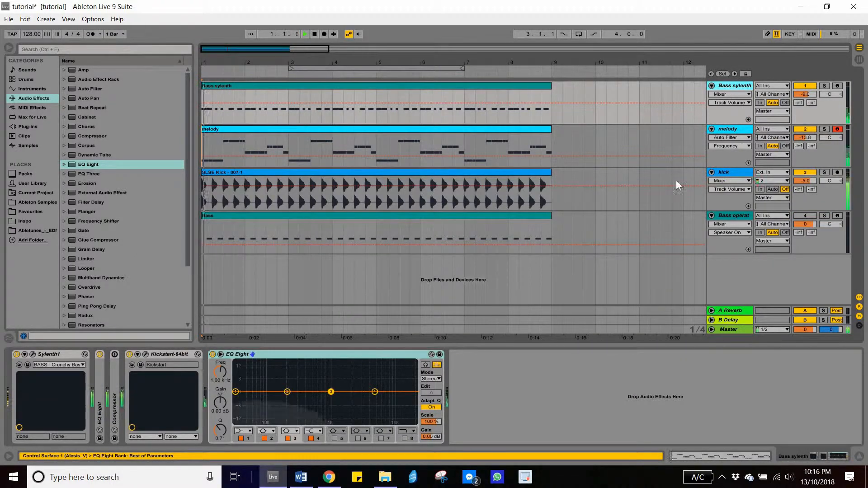
left_click(824, 86)
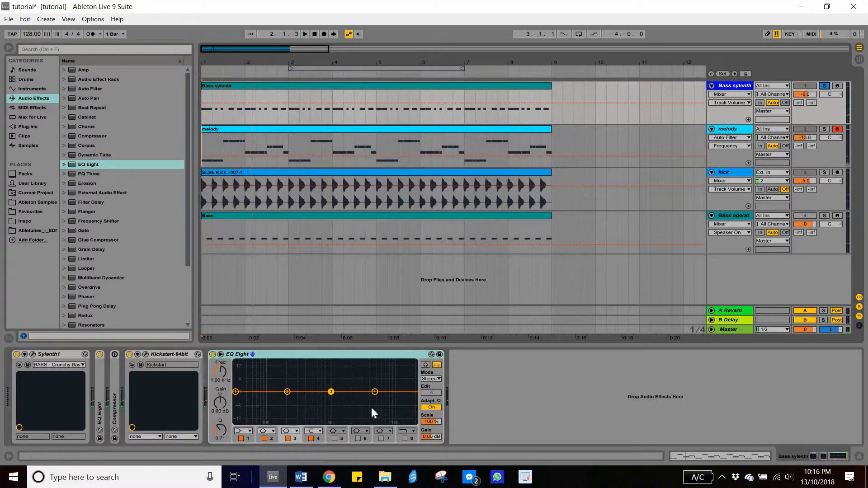
left_click(731, 128)
left_click(824, 129)
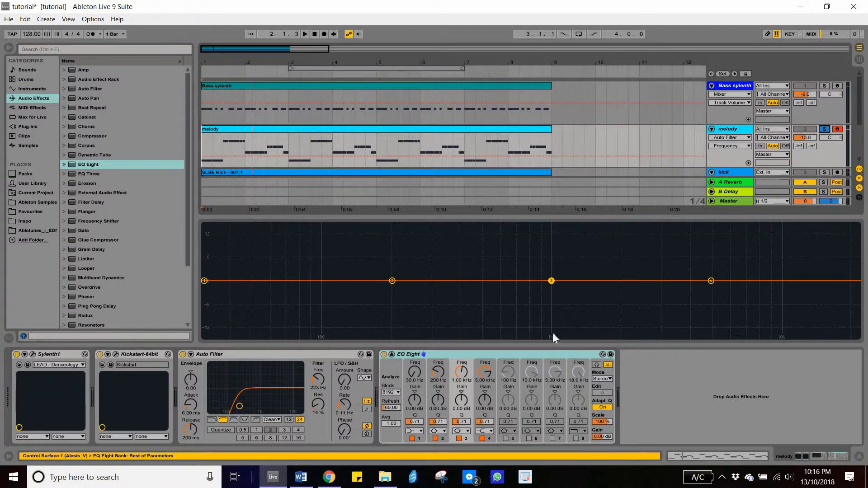
Boost band 3 of the melody's EQ Eight by about 2.81 dB at 1.28 kHz, and collapse the enlarged EQ display.
left_click(551, 280)
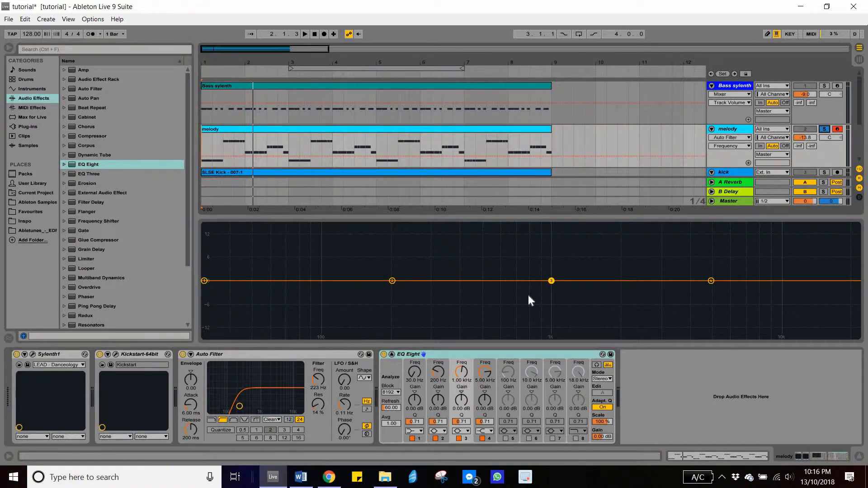
key("space")
left_click_drag(551, 281, 576, 270)
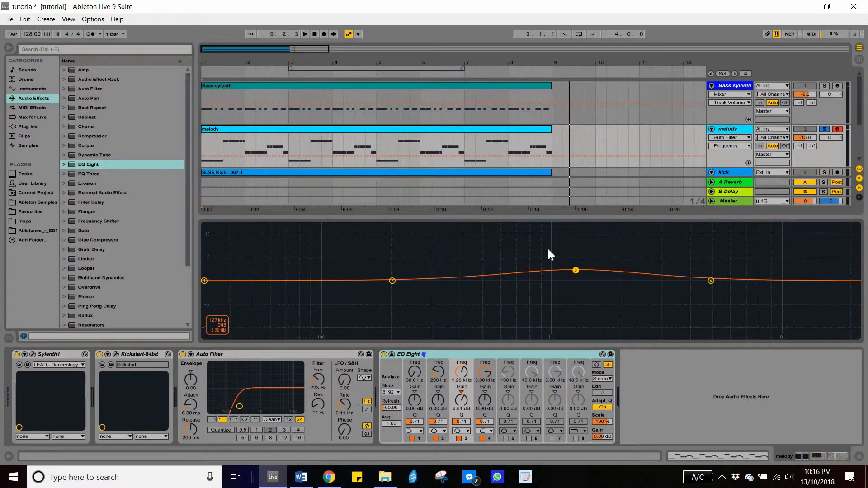
left_click(392, 354)
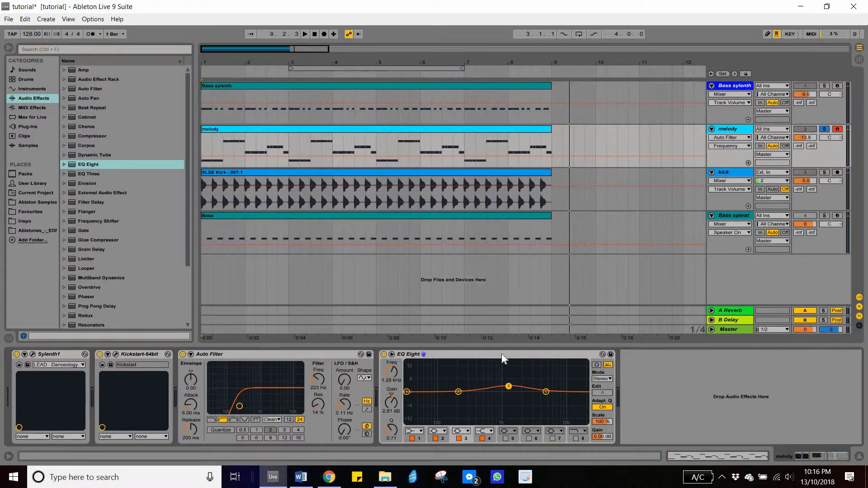
Place the melody's boosted EQ Eight at the end of the Bass sylenth chain and delete the flat EQ Eight before it.
left_click_drag(501, 353, 513, 356)
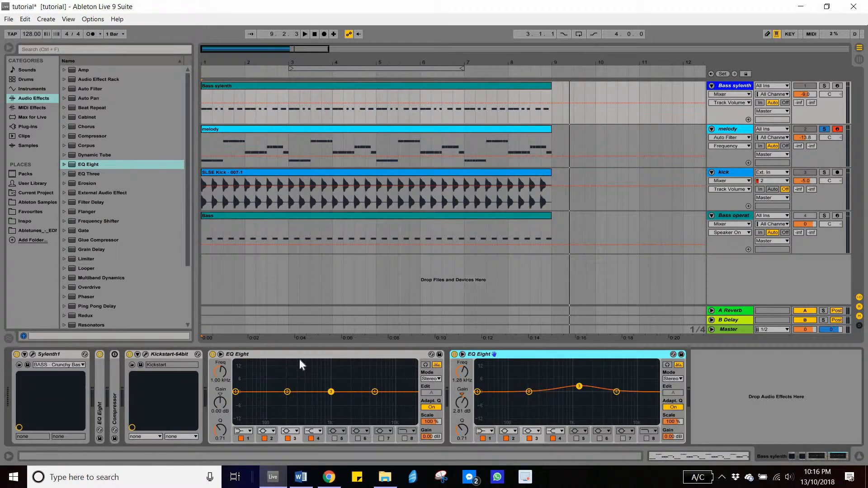
left_click(299, 357)
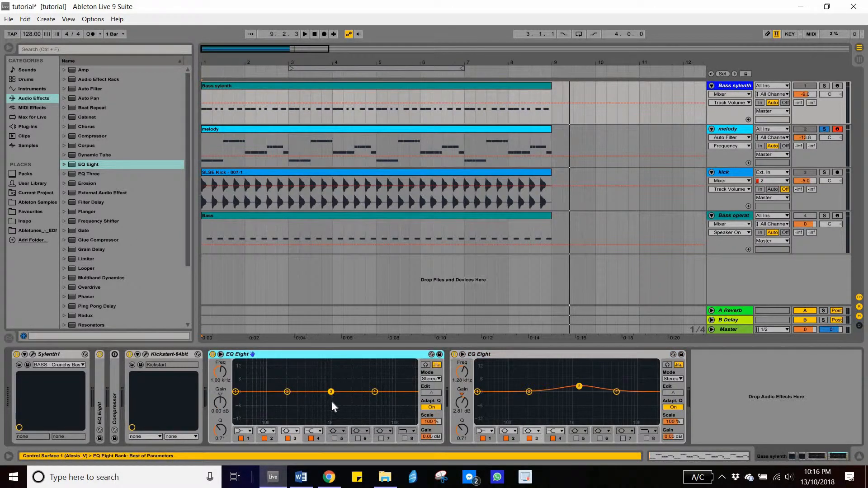
key("Delete")
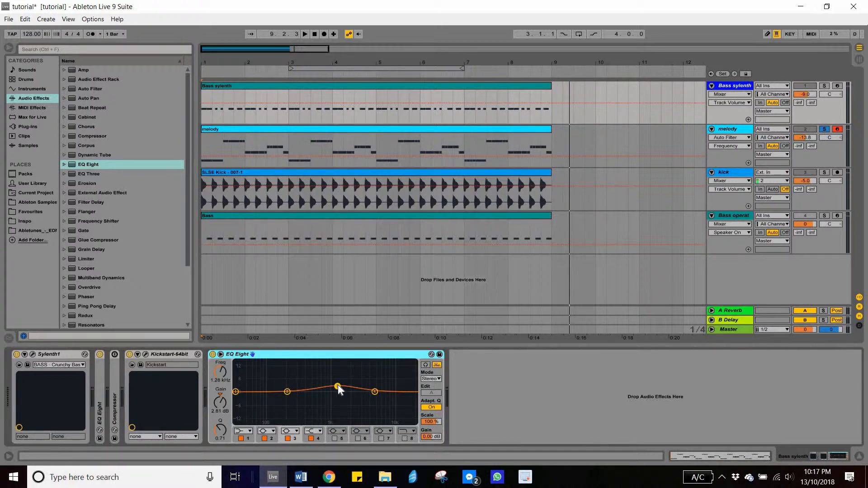
Set the gain of band 3 in the Bass sylenth's EQ Eight to -2.19 dB.
left_click(218, 405)
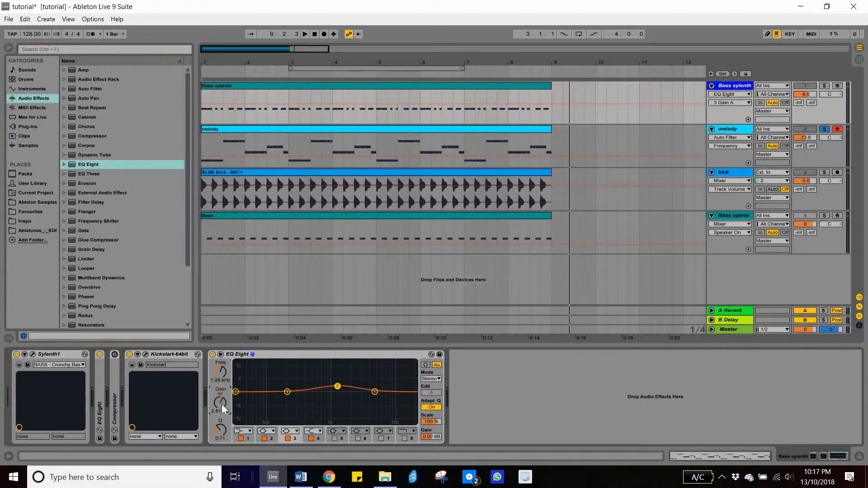
key("Down")
key("Down")
key("Down")
key("Down")
key("Down")
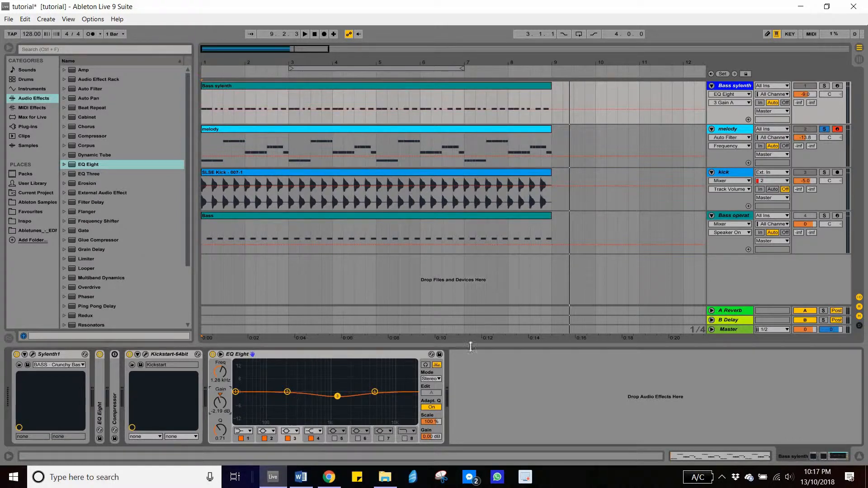
Solo the Bass sylenth along with the melody, play them together to check the EQ cut, and unsolo both tracks.
left_click(823, 86)
key("space")
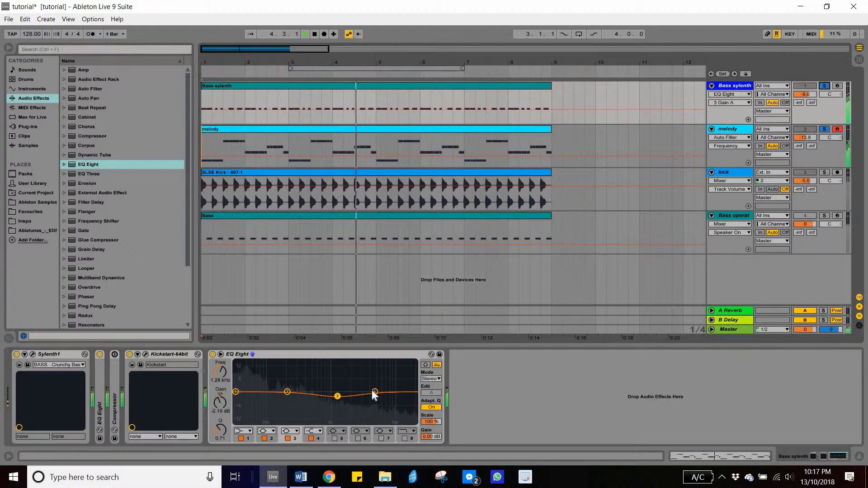
key("space")
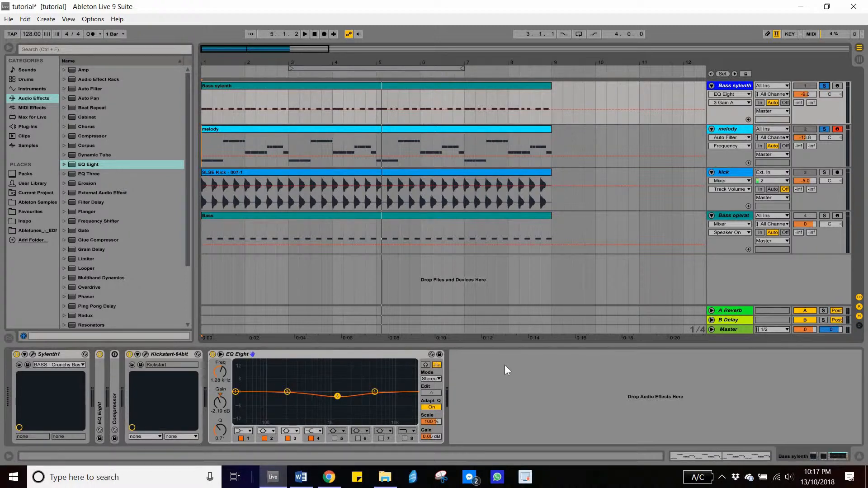
left_click(825, 129)
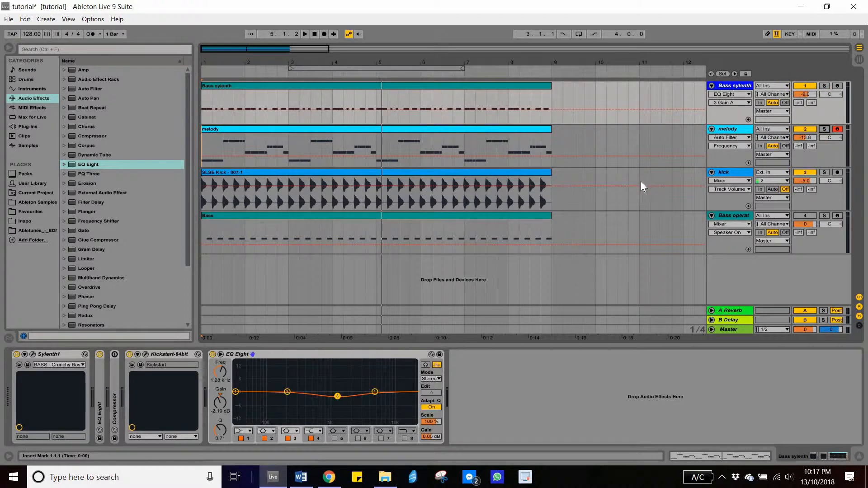
key("Tab")
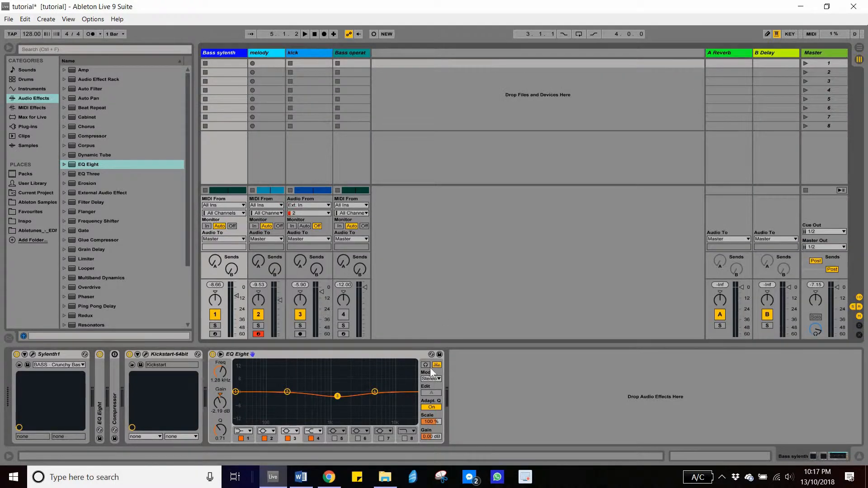
key("Tab")
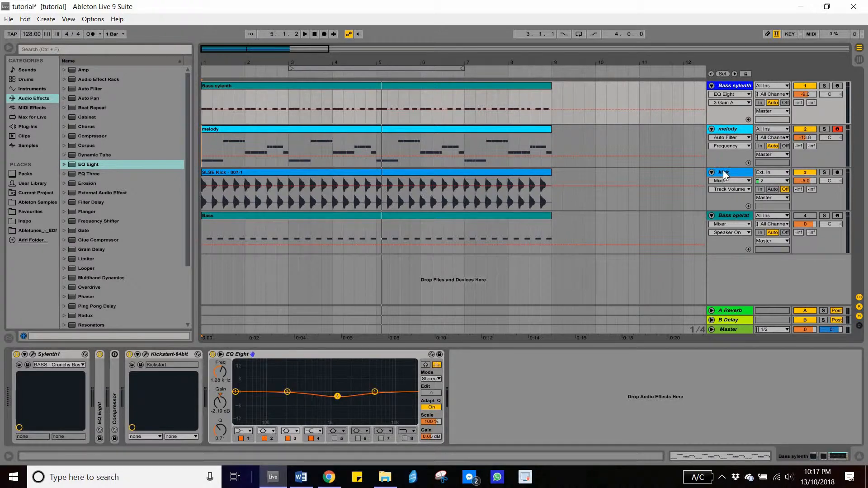
Add an Auto Filter after the EQ Eight on the Bass operator track and switch it to high-pass.
left_click(733, 217)
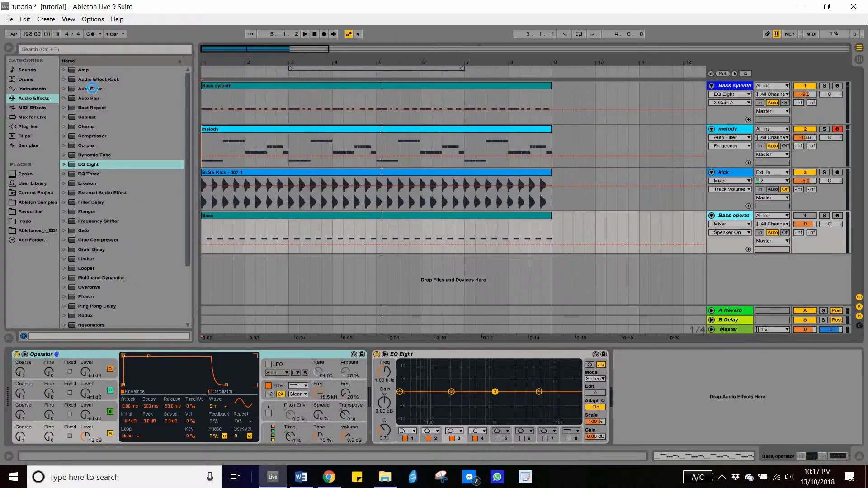
left_click_drag(614, 340, 663, 421)
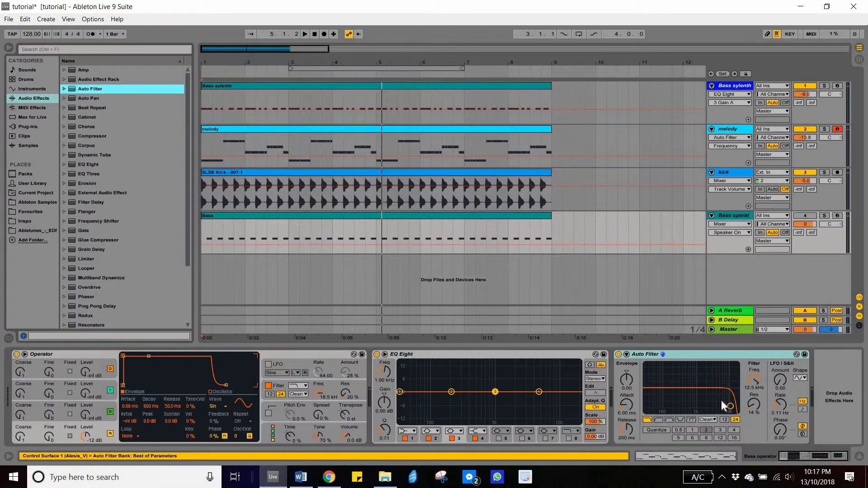
left_click(756, 375)
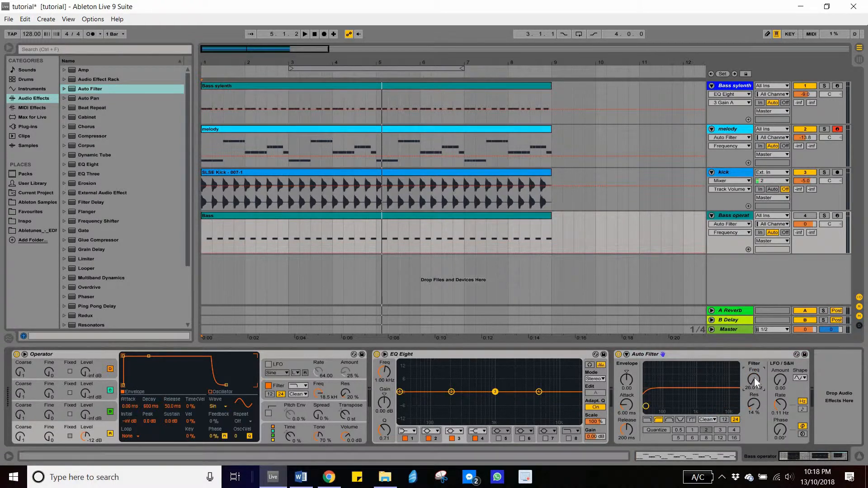
Set the Bass operator's high-pass cutoff frequency to 110 Hz.
left_click_drag(754, 378, 754, 378)
key("Up")
key("Up")
key("Up")
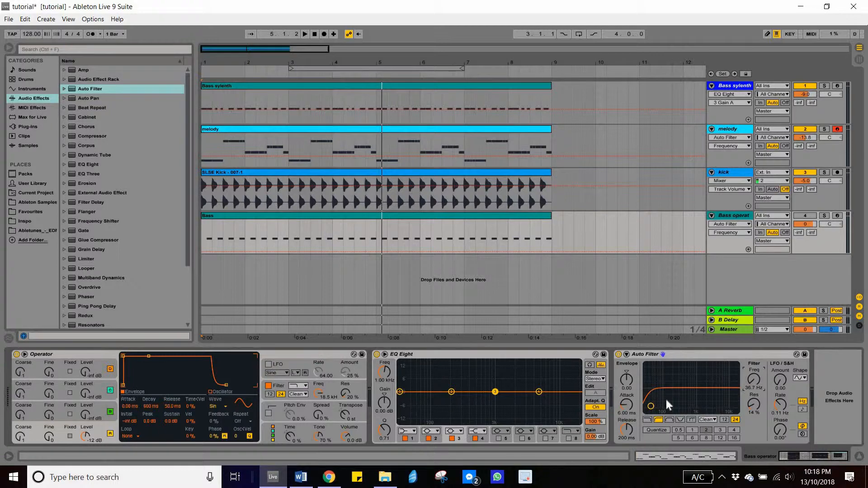
key("Up")
key("Up")
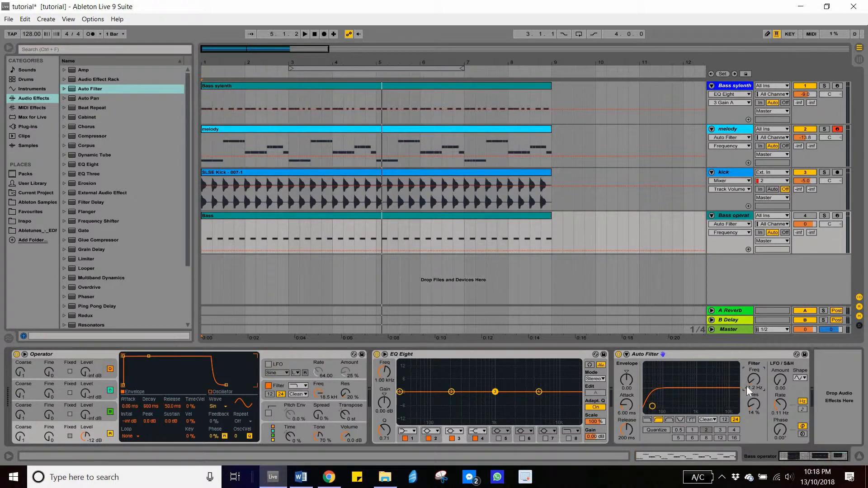
key("Up")
key("Up")
key("Up")
key("Up")
key("Up")
key("Up")
key("Up")
key("Up")
key("Up")
key("Up")
key("Up")
key("Up")
key("Up")
key("Up")
key("Up")
key("Up")
key("Up")
key("Up")
key("Up")
key("Up")
key("Down")
key("Down")
key("Down")
key("Down")
key("Down")
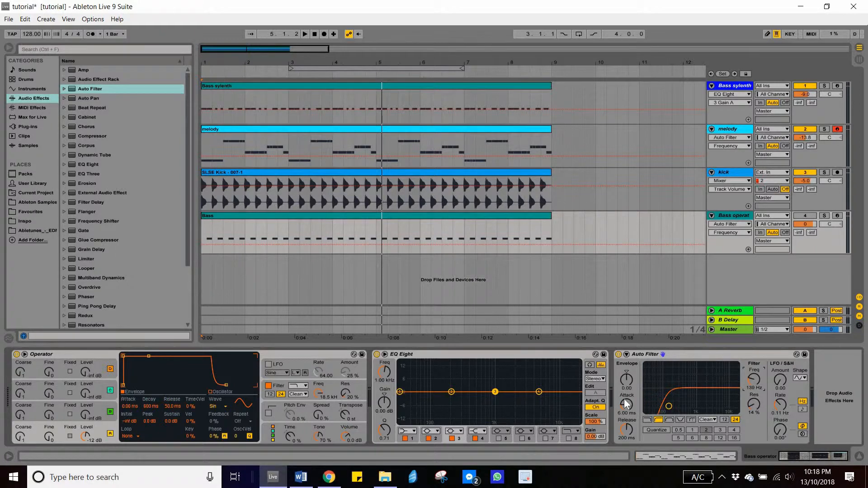
key("Down")
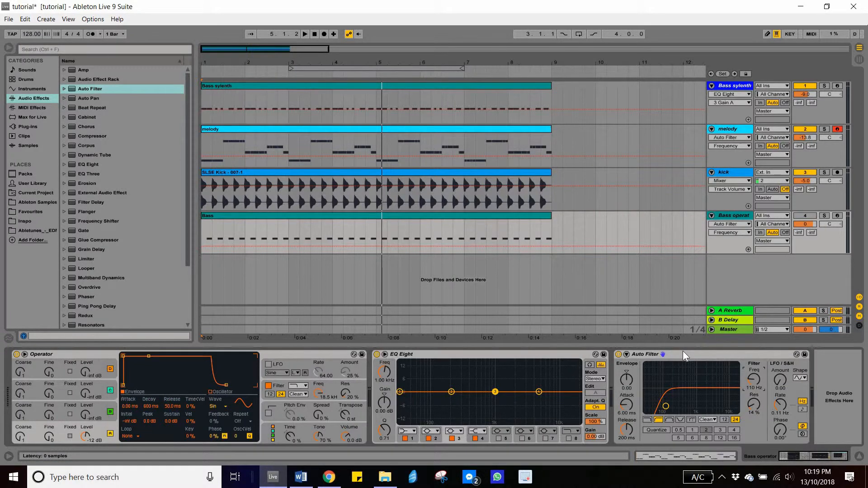
Switch to Word and review the EQ topic in the EDM producing.rtf outline.
left_click(309, 482)
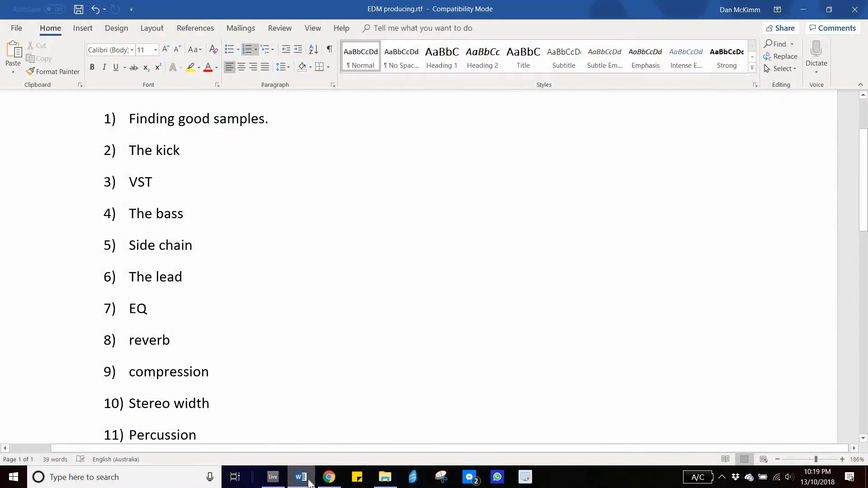
left_click(153, 312)
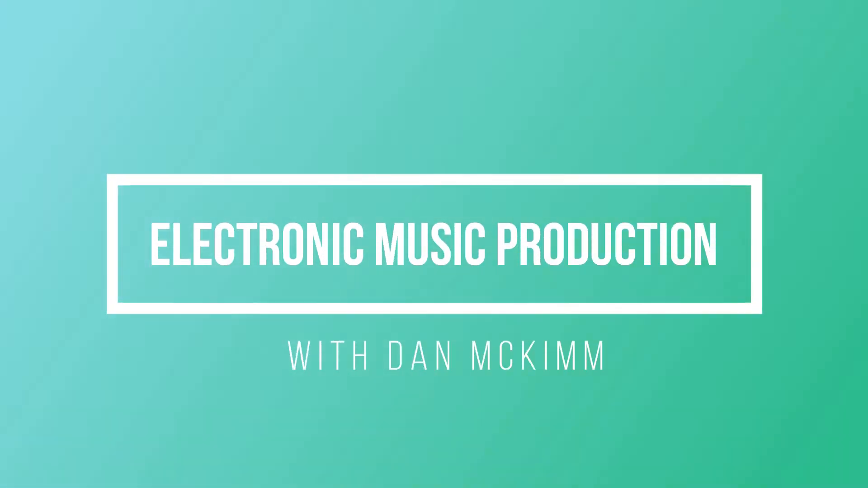